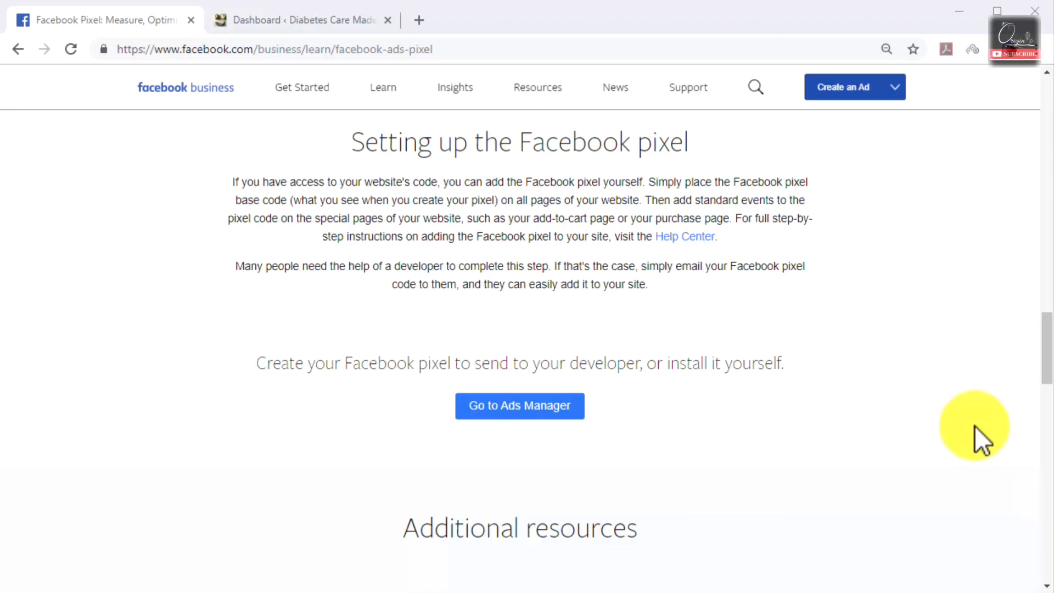
{"action": "left_click", "coordinate": [676, 52]}
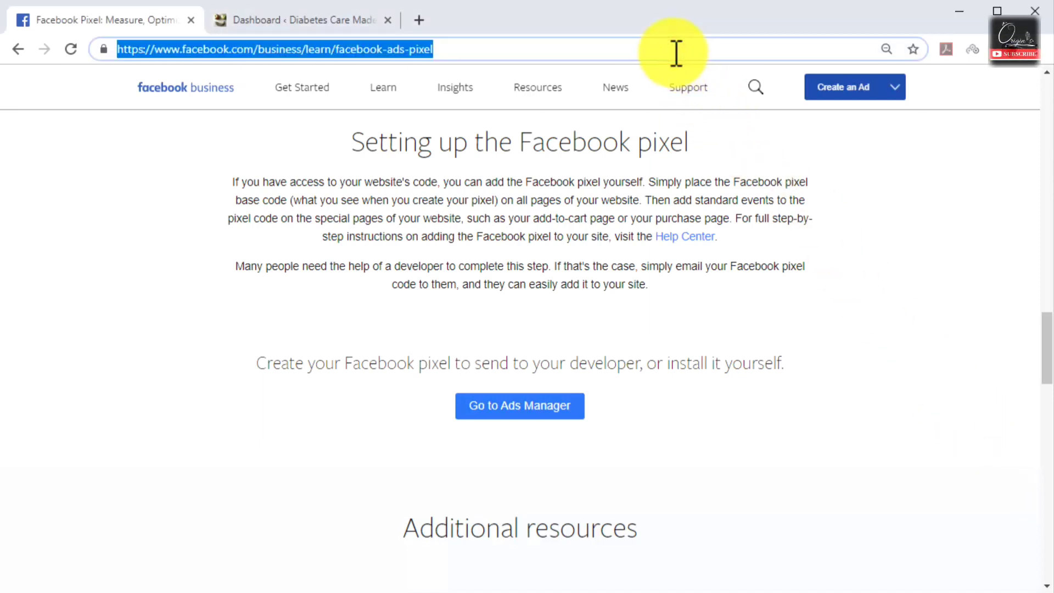
{"action": "type", "text": "https://www.facebook.com/ads/manager"}
{"action": "key", "text": "Return"}
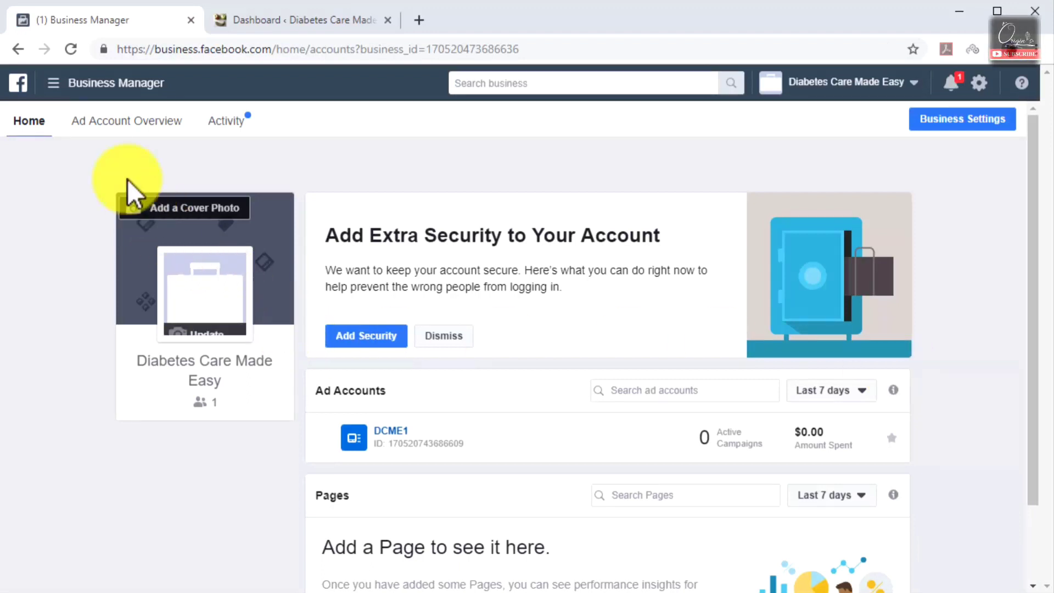
{"action": "left_click", "coordinate": [55, 85]}
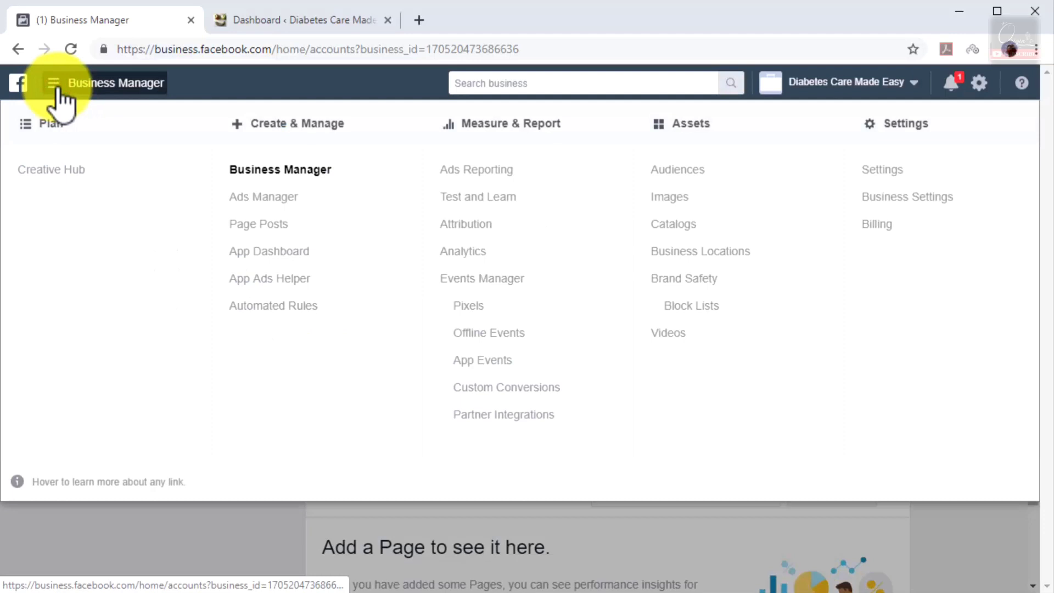
{"action": "left_click", "coordinate": [457, 305]}
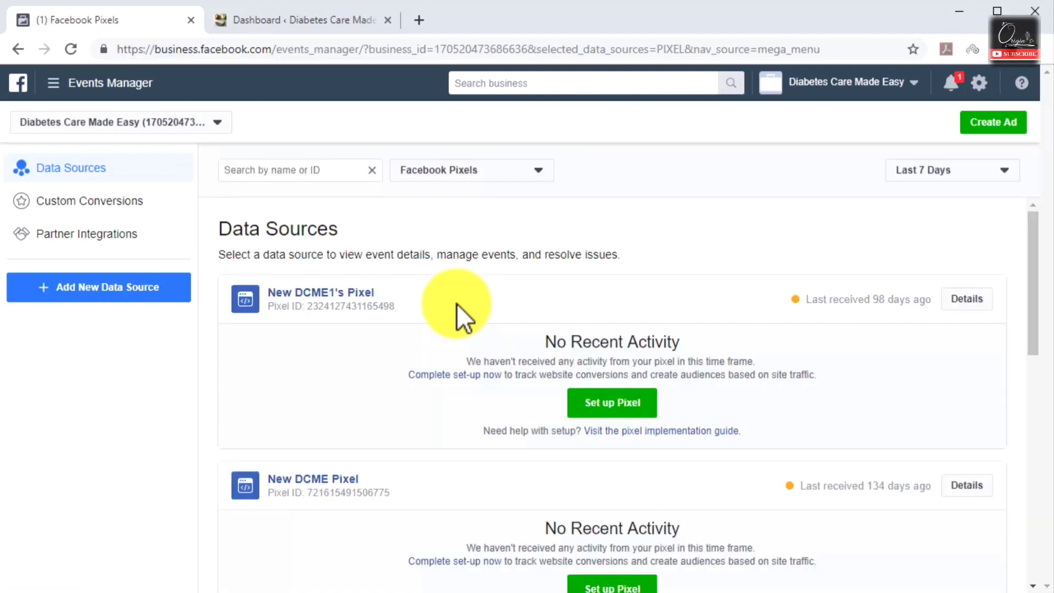
Create a new Facebook Pixel data source, naming it with the owner's name followed by "Pixel".
{"action": "left_click", "coordinate": [155, 296]}
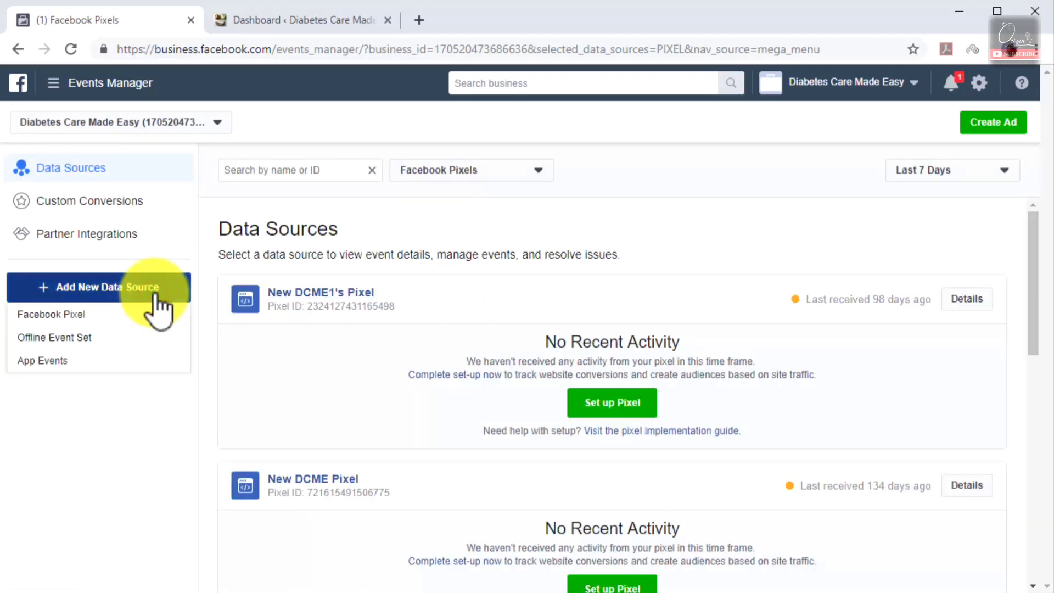
{"action": "left_click", "coordinate": [153, 315]}
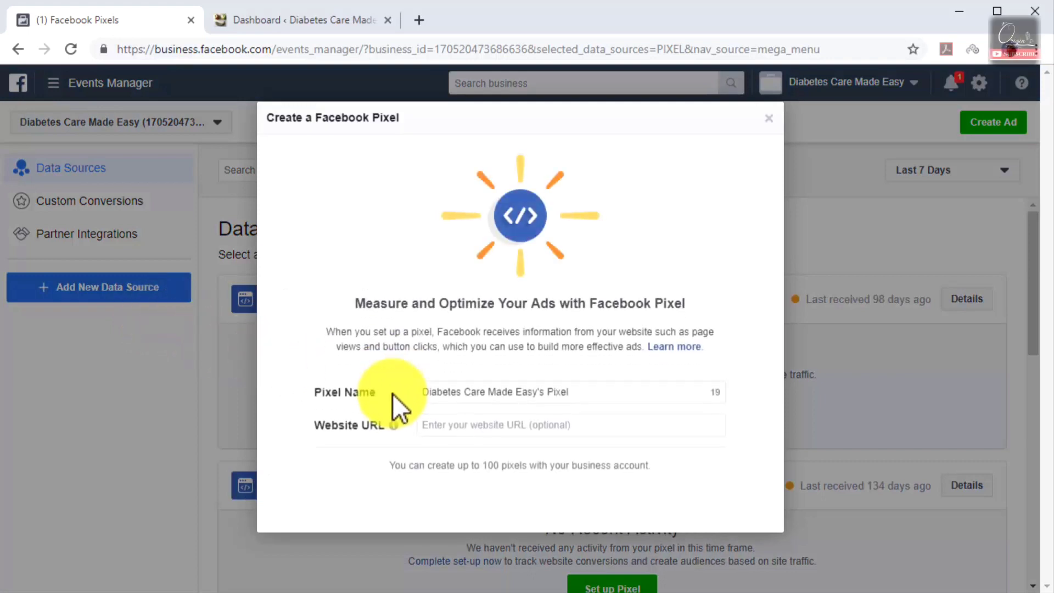
{"action": "left_click", "coordinate": [589, 393]}
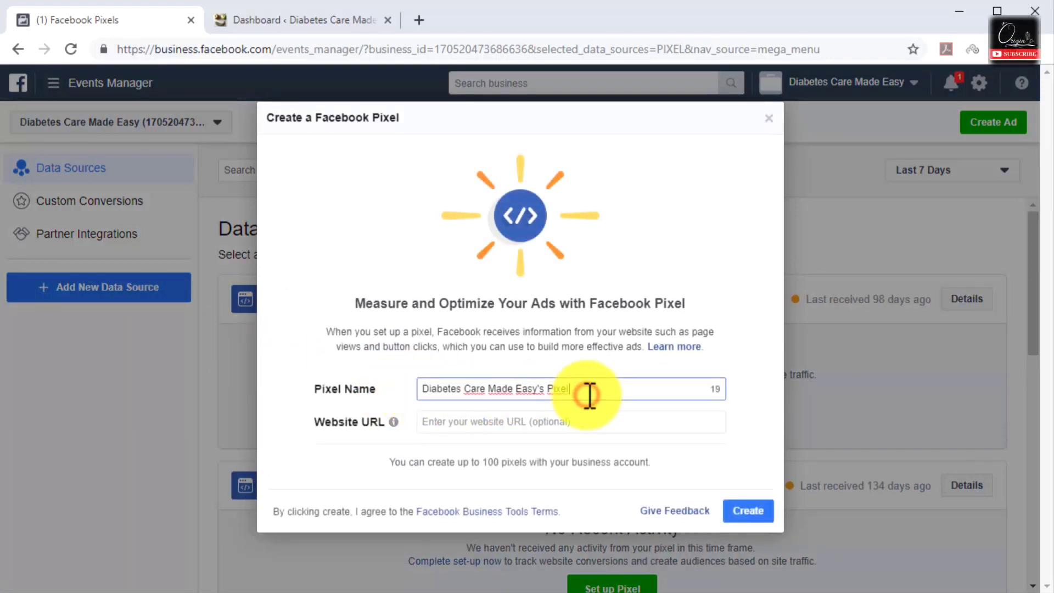
{"action": "key", "text": "ctrl+a"}
{"action": "key", "text": "BackSpace"}
{"action": "type", "text": "J"}
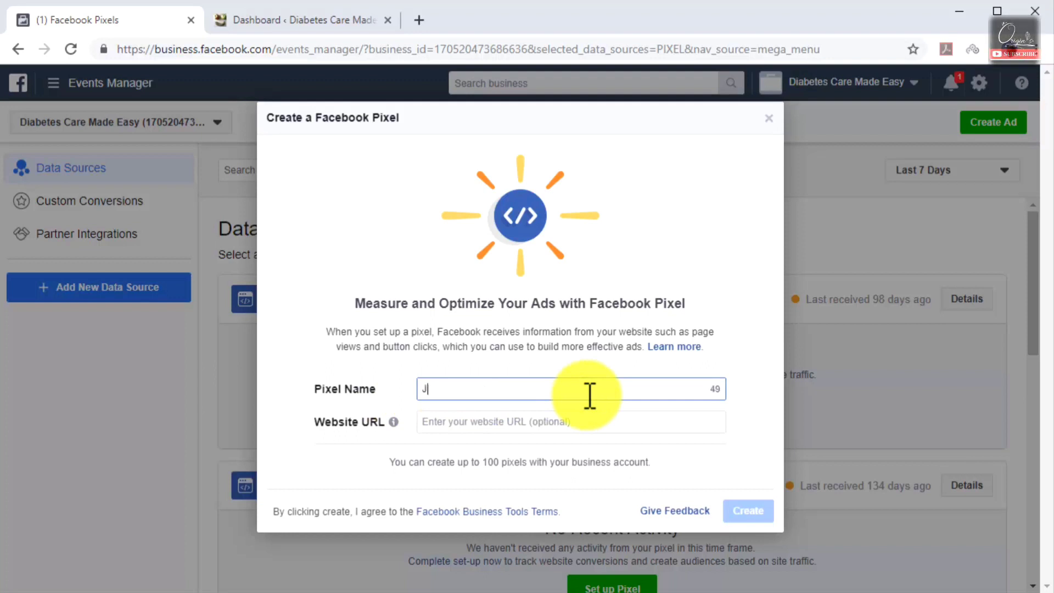
{"action": "type", "text": "amie F Pixel"}
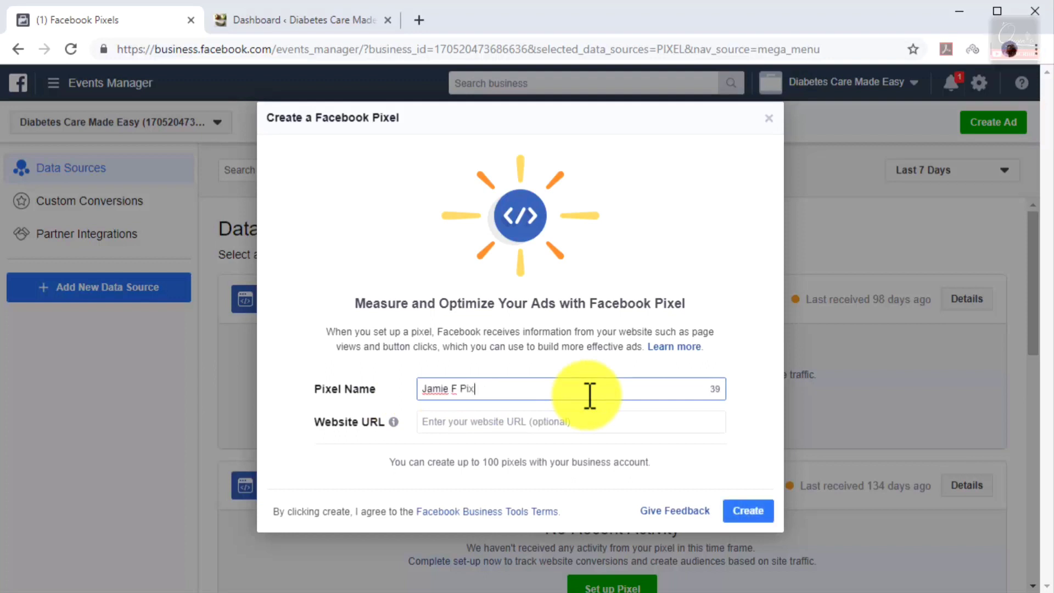
{"action": "left_click", "coordinate": [747, 512]}
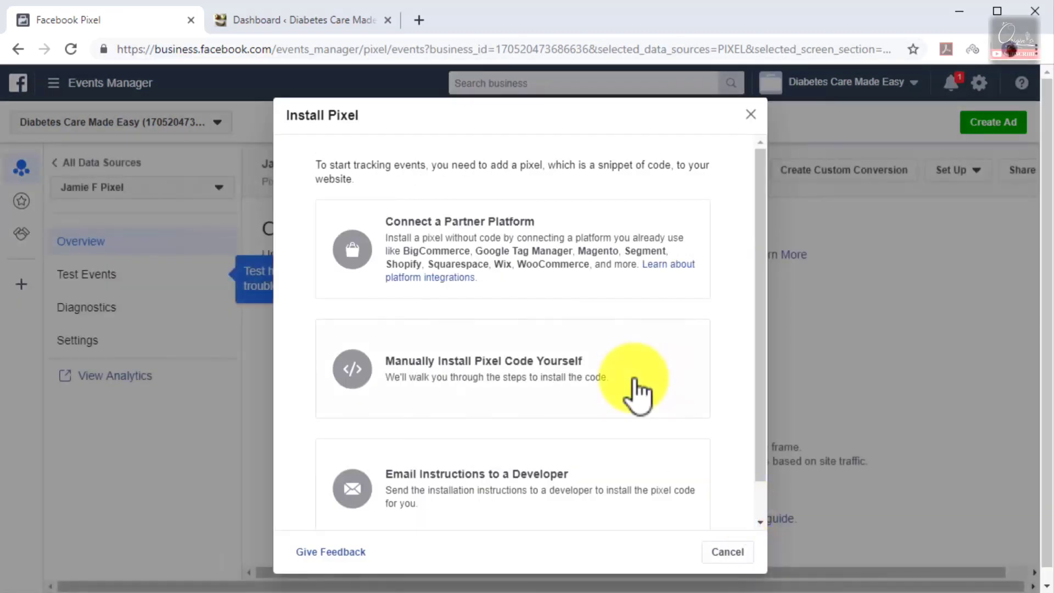
Choose to install the pixel code manually and copy the entire Facebook Pixel base code.
{"action": "left_click", "coordinate": [637, 391]}
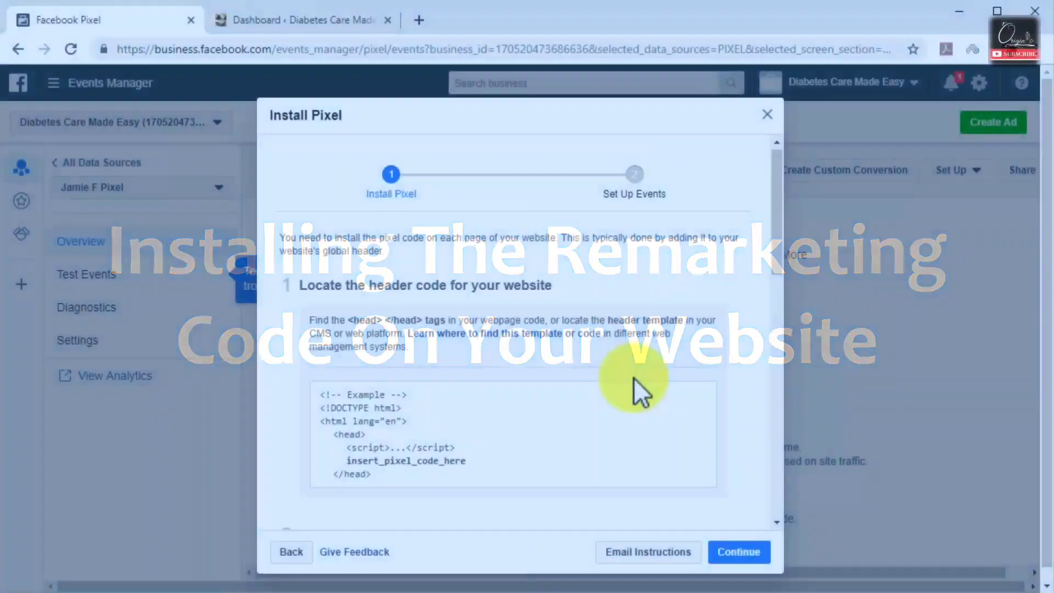
{"action": "scroll", "coordinate": [634, 387], "scroll_direction": "down", "scroll_amount": 2}
{"action": "scroll", "coordinate": [636, 384], "scroll_direction": "down", "scroll_amount": 3}
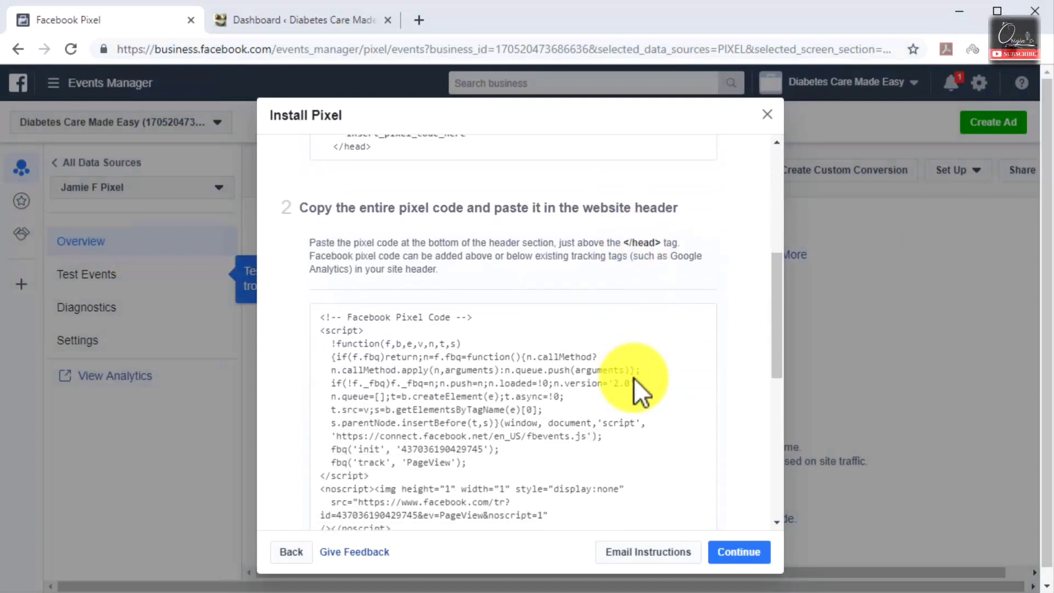
{"action": "left_click", "coordinate": [569, 451]}
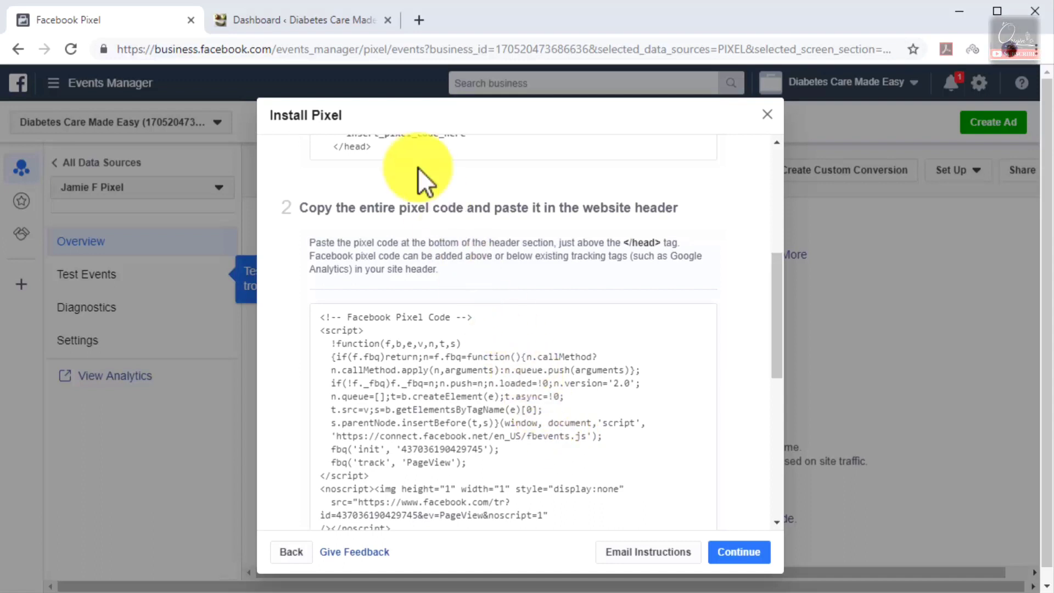
Switch to the WordPress dashboard and open the Twenty Sixteen theme's Theme Header file (header.php) in the Theme Editor.
{"action": "left_click", "coordinate": [341, 23]}
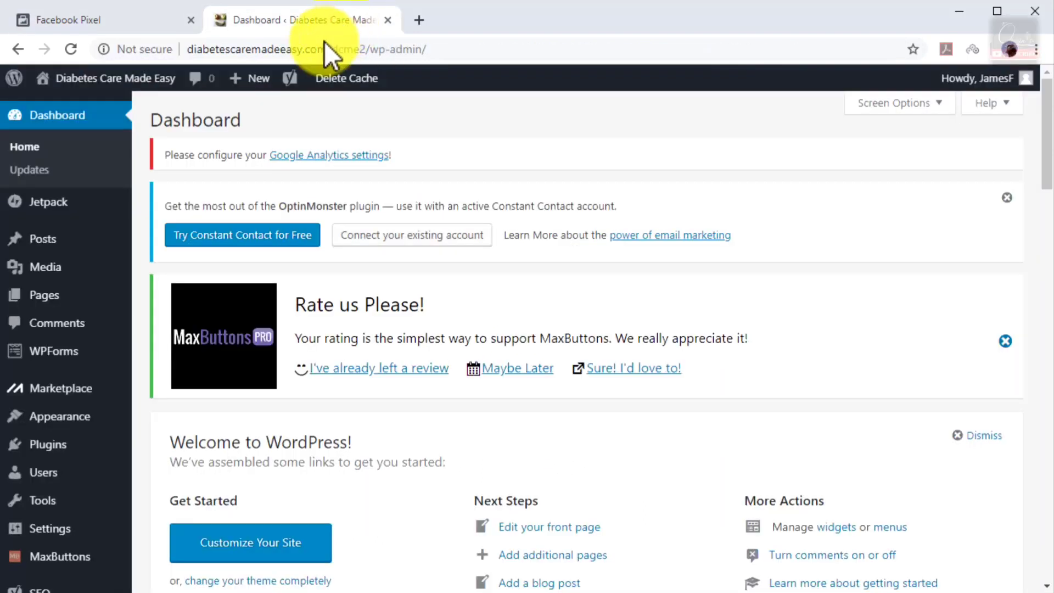
{"action": "mouse_move", "coordinate": [52, 418]}
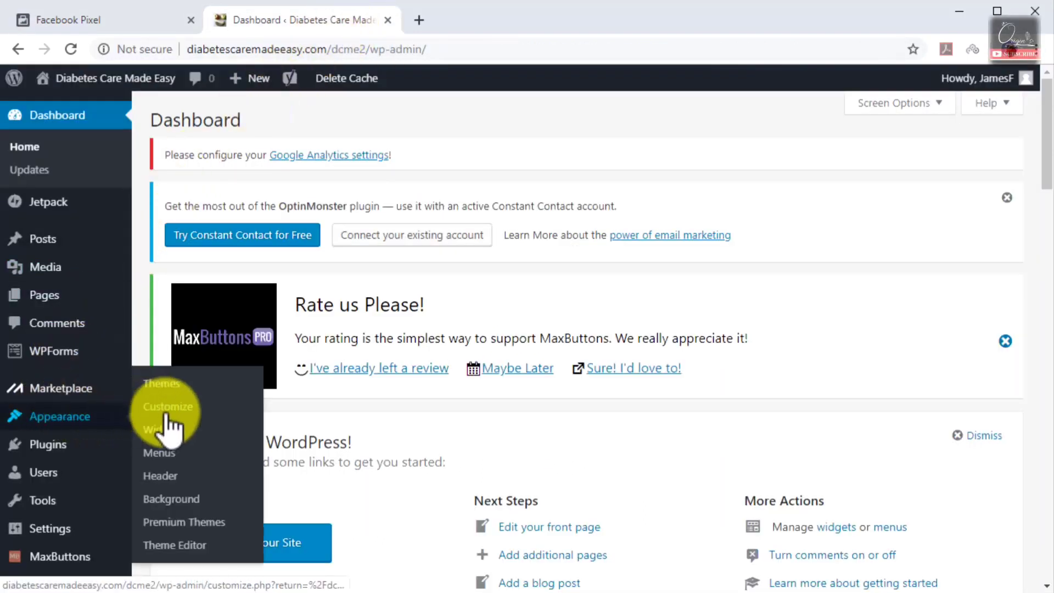
{"action": "left_click", "coordinate": [176, 544]}
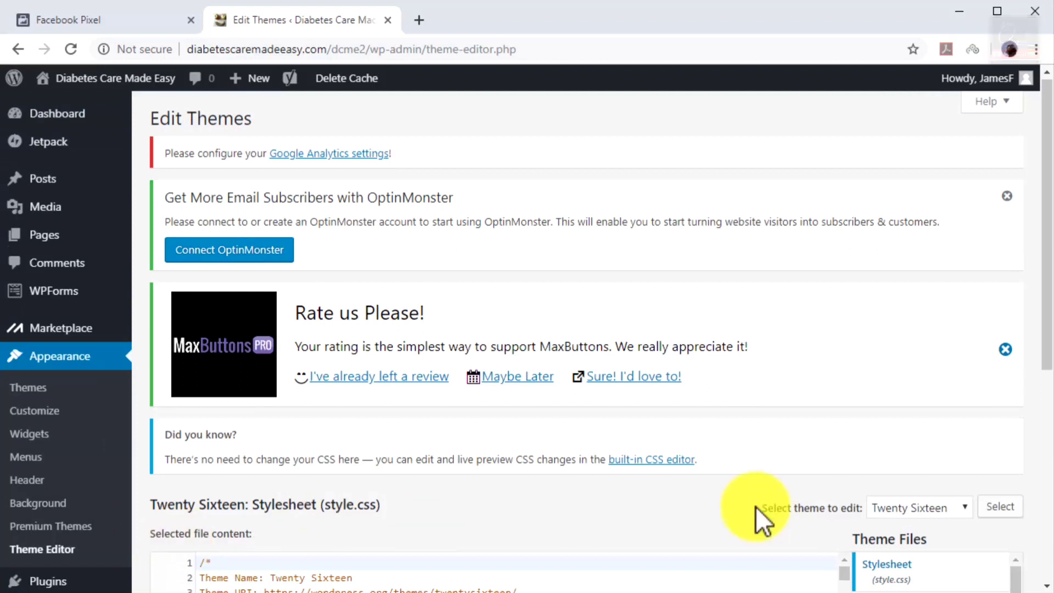
{"action": "scroll", "coordinate": [1017, 527], "scroll_direction": "down", "scroll_amount": 3}
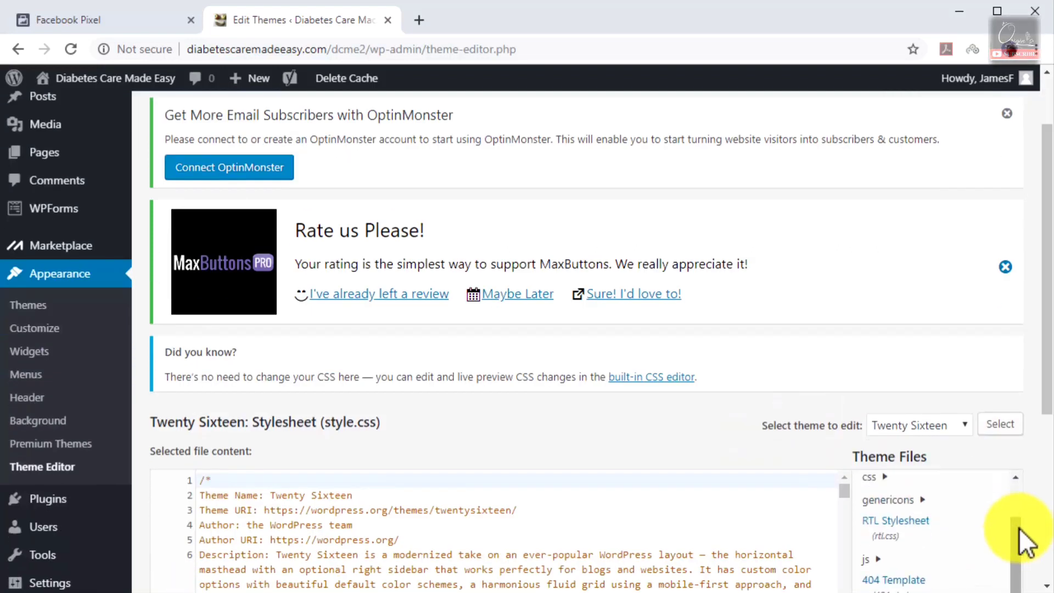
{"action": "scroll", "coordinate": [1020, 530], "scroll_direction": "down", "scroll_amount": 3}
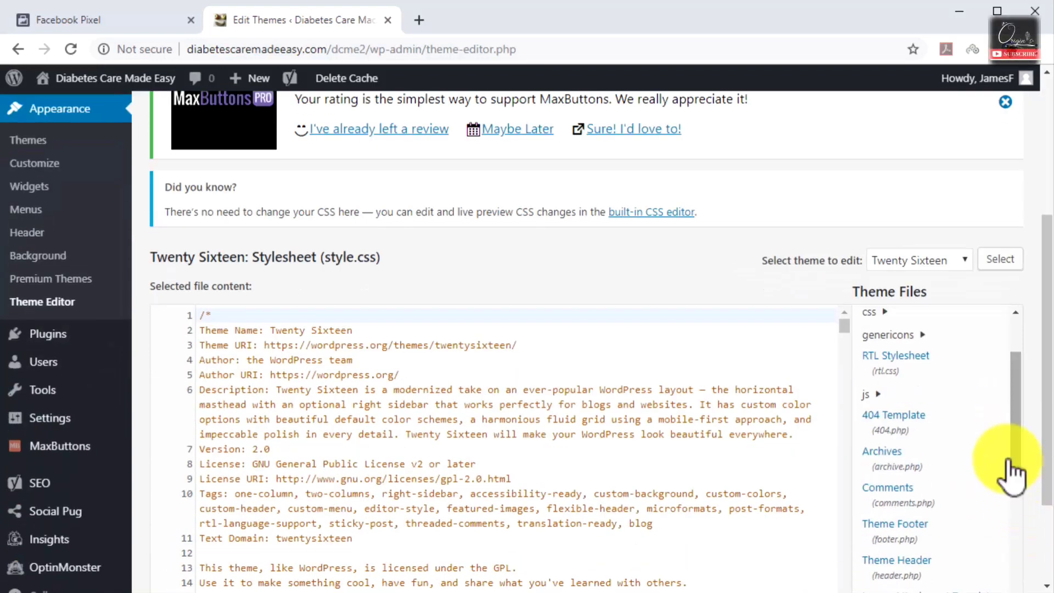
{"action": "scroll", "coordinate": [1012, 475], "scroll_direction": "down", "scroll_amount": 2}
{"action": "left_click", "coordinate": [954, 488]}
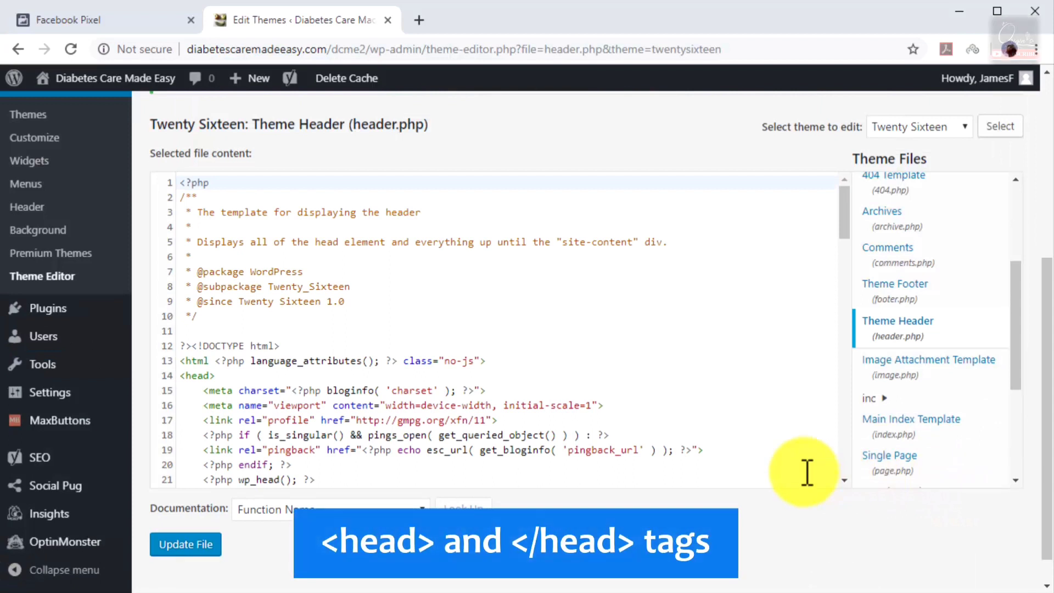
Paste the copied pixel code after the wp_head line, just above the </head> tag in header.php, and update the file.
{"action": "scroll", "coordinate": [755, 412], "scroll_direction": "down", "scroll_amount": 3}
{"action": "left_click", "coordinate": [355, 316]}
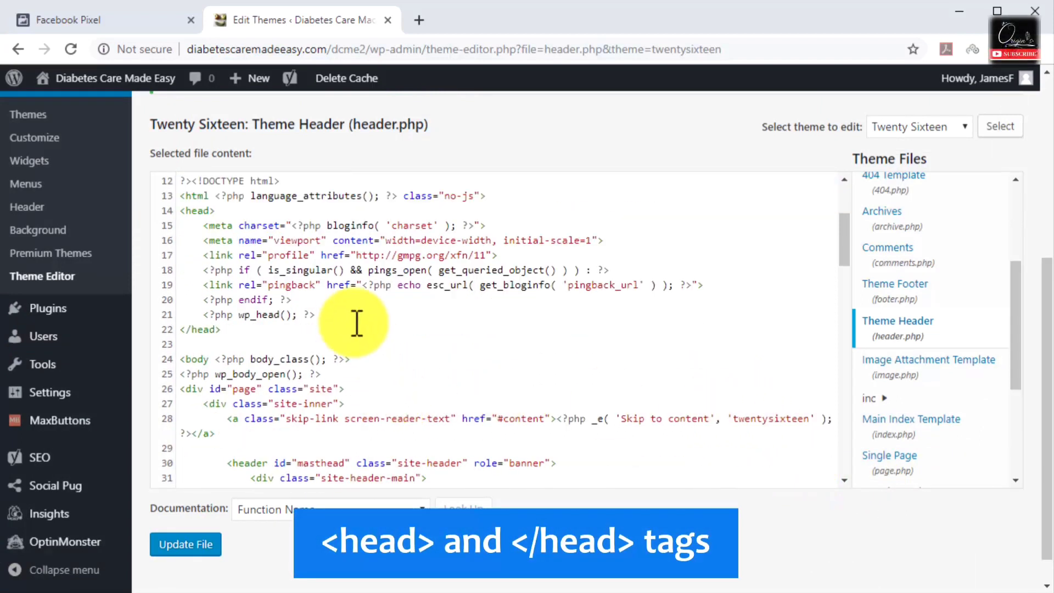
{"action": "key", "text": "ctrl+v"}
{"action": "left_click", "coordinate": [214, 543]}
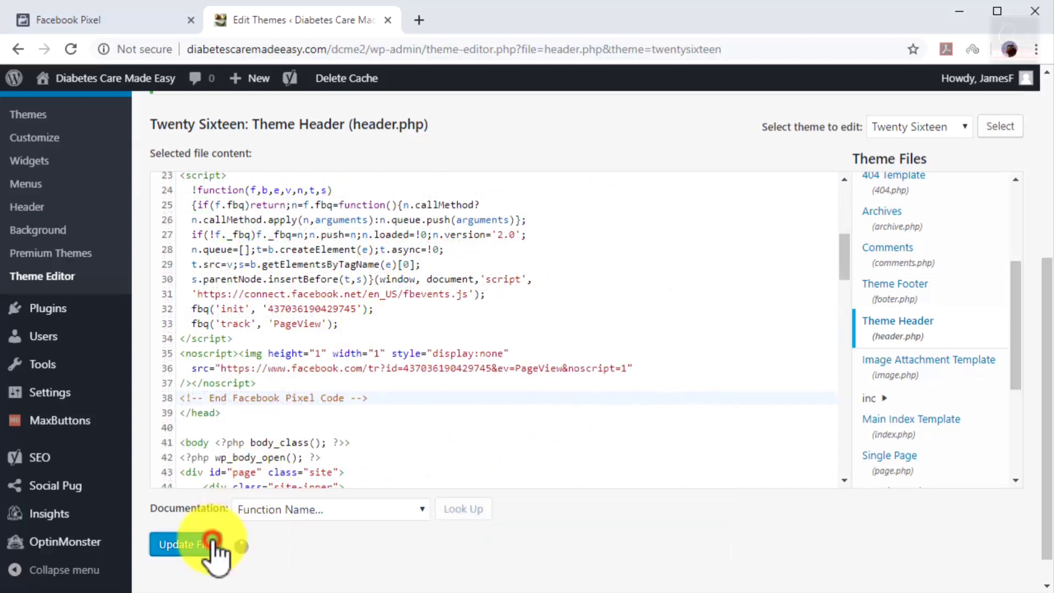
{"action": "left_click", "coordinate": [69, 19]}
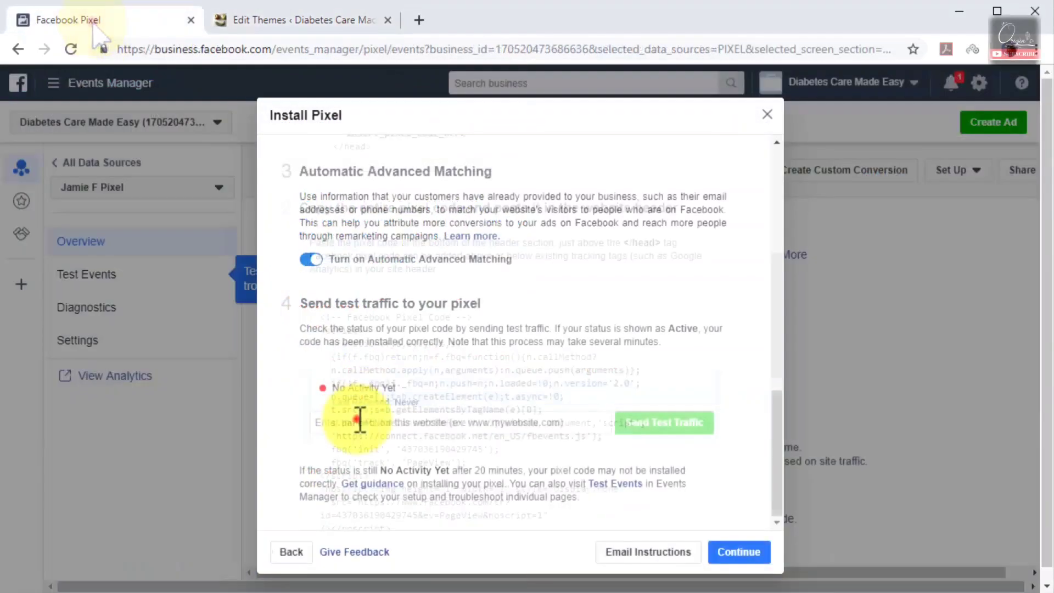
{"action": "left_click", "coordinate": [359, 422]}
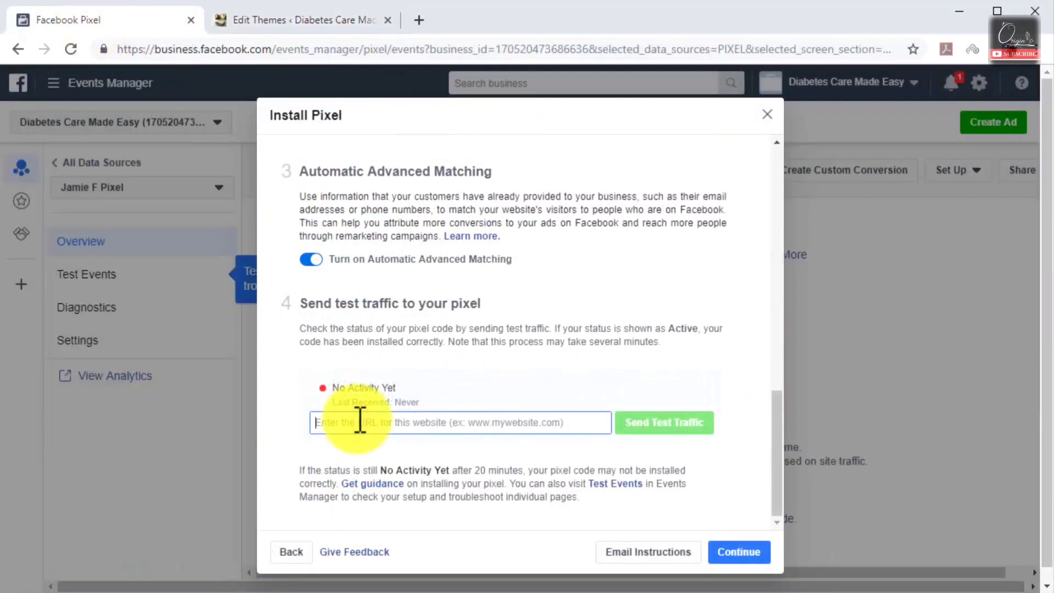
{"action": "key", "text": "ctrl+v"}
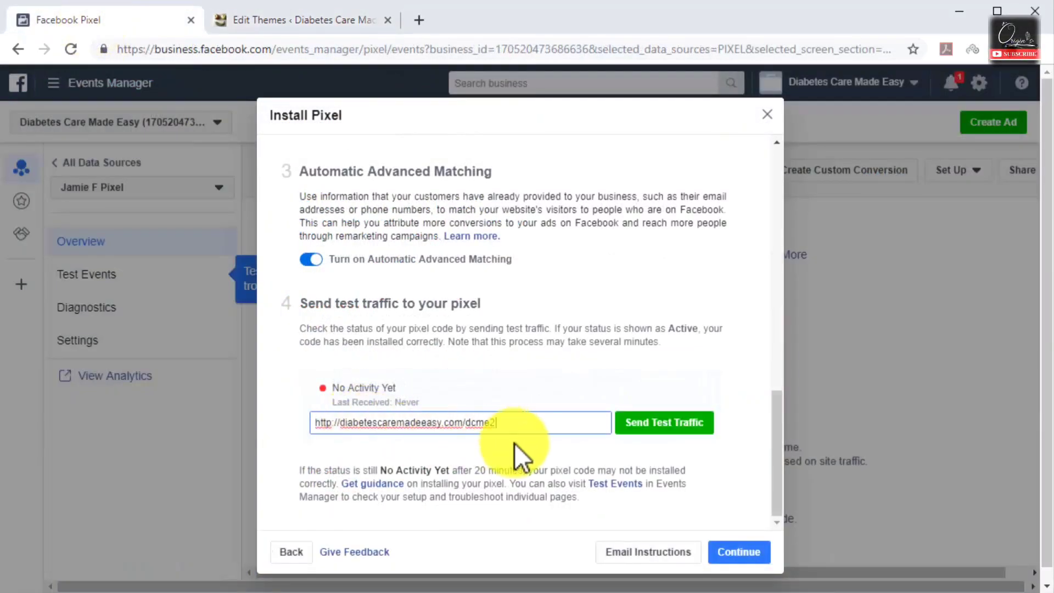
{"action": "left_click", "coordinate": [653, 426]}
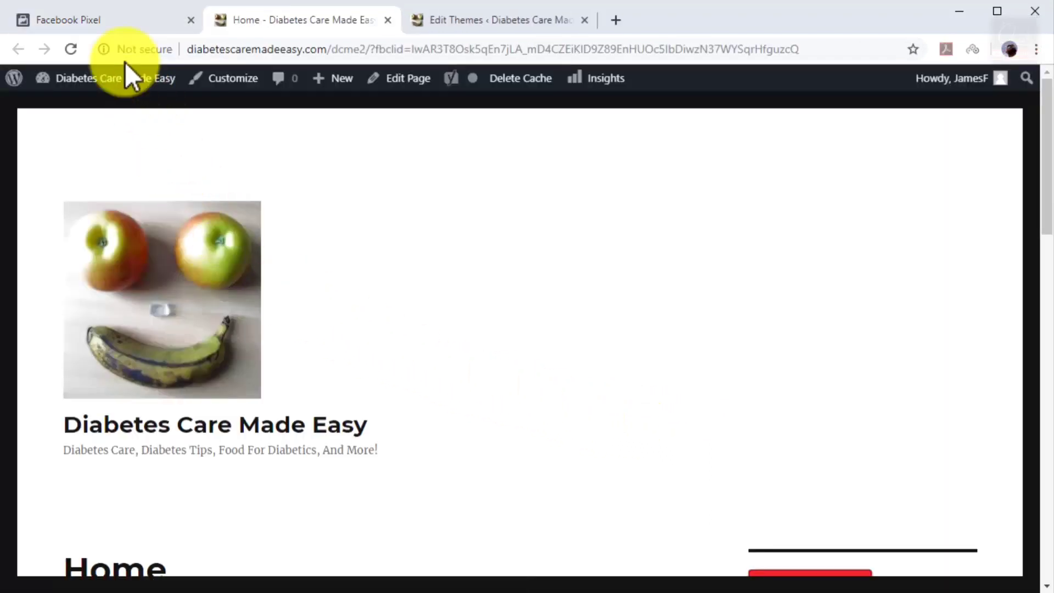
{"action": "left_click", "coordinate": [108, 23]}
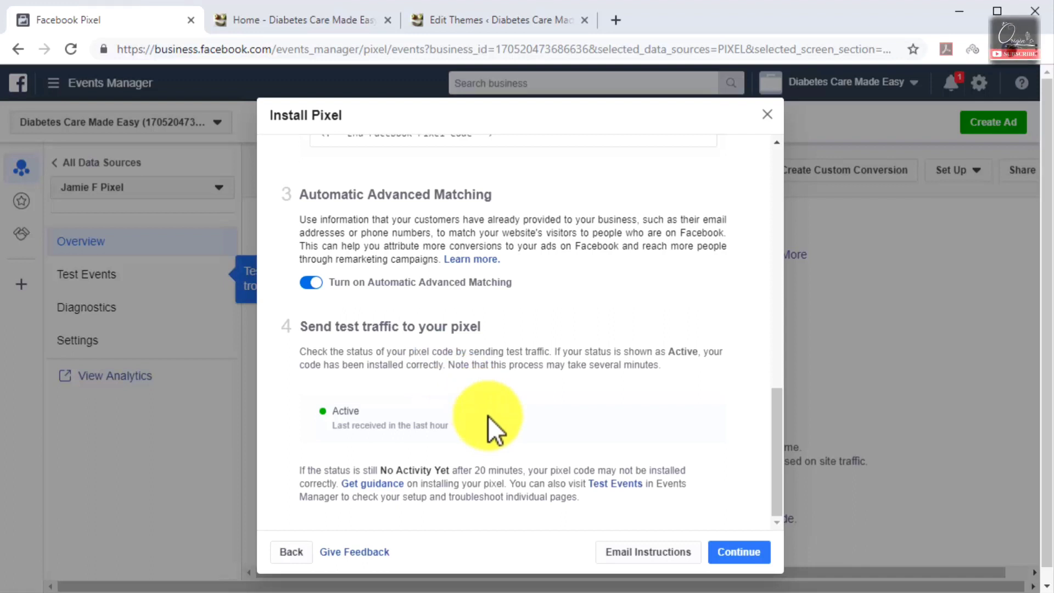
Continue to event setup, choose manual event code installation, and copy the View Content event code for tracking on page load.
{"action": "left_click", "coordinate": [725, 547]}
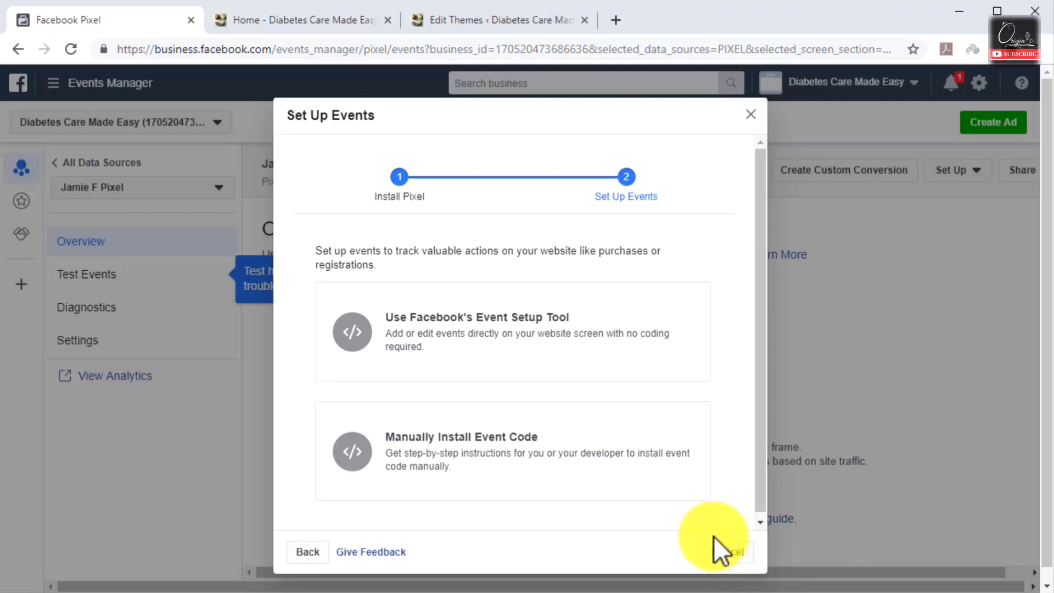
{"action": "left_click", "coordinate": [624, 466]}
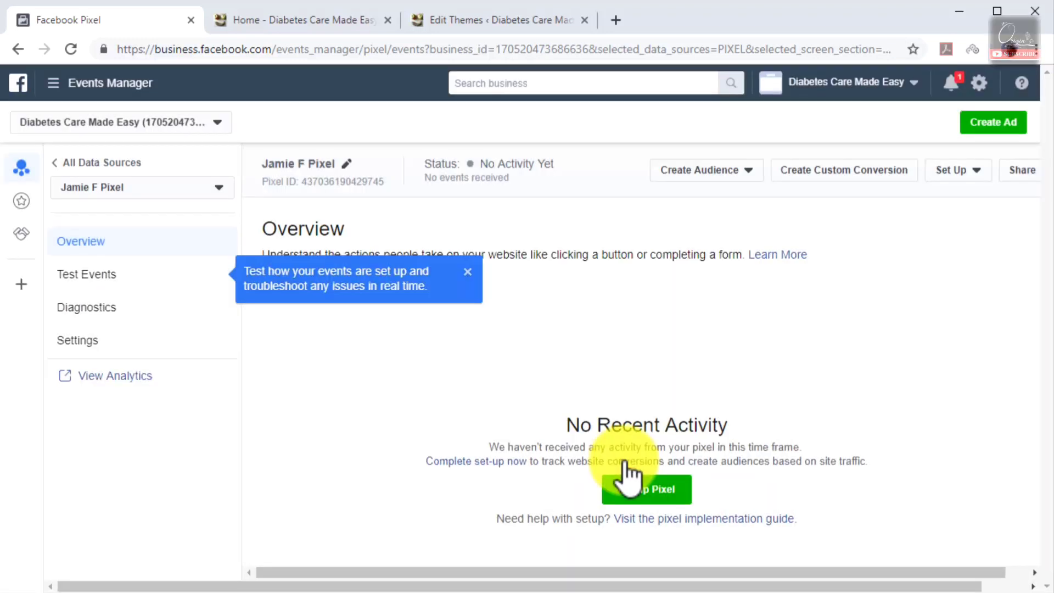
{"action": "left_click", "coordinate": [625, 476]}
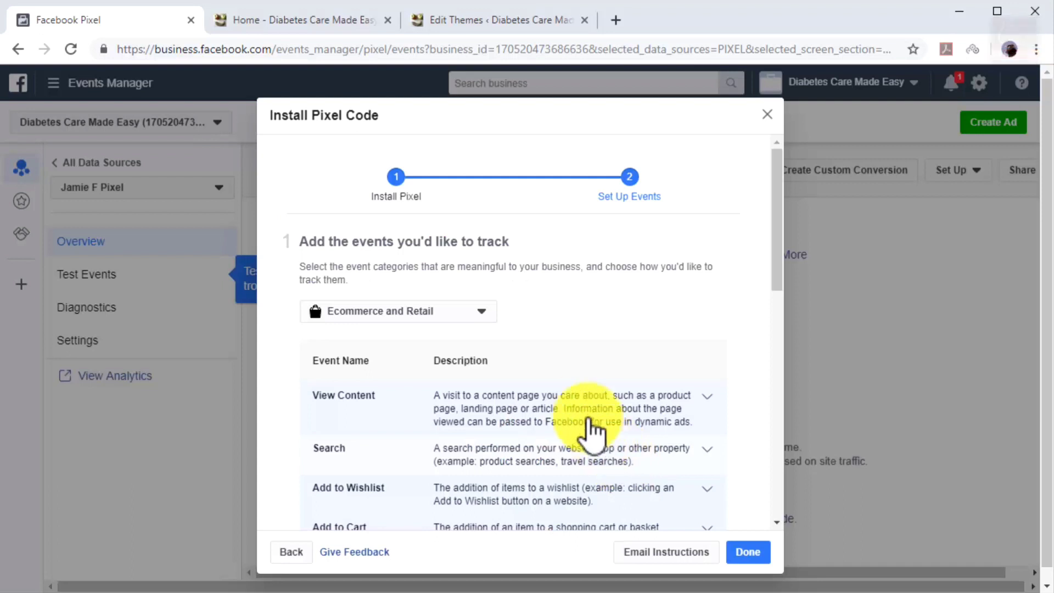
{"action": "left_click", "coordinate": [585, 422]}
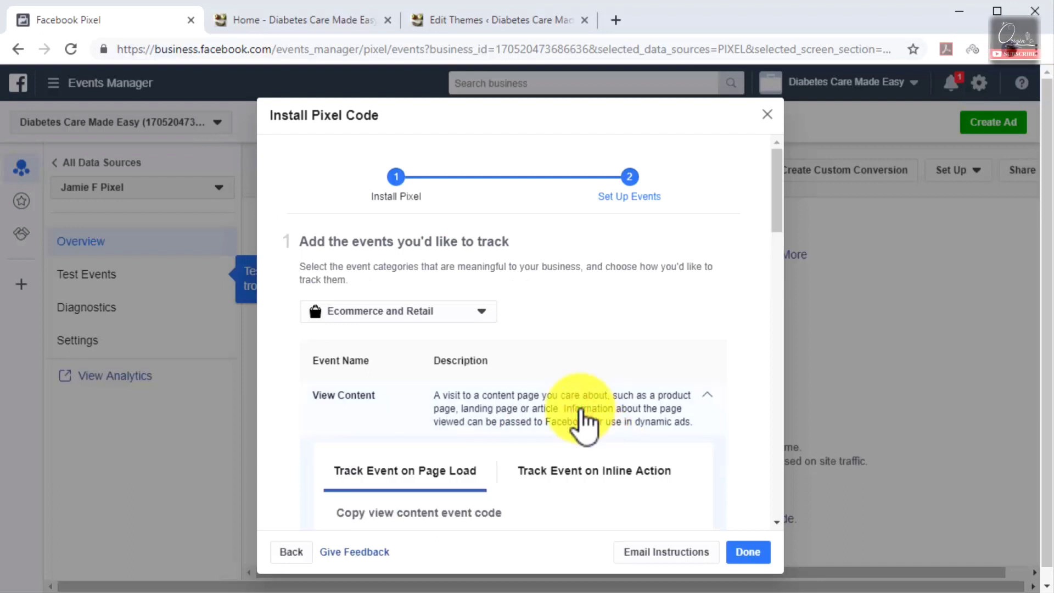
{"action": "scroll", "coordinate": [585, 423], "scroll_direction": "down", "scroll_amount": 5}
{"action": "left_click", "coordinate": [580, 409]}
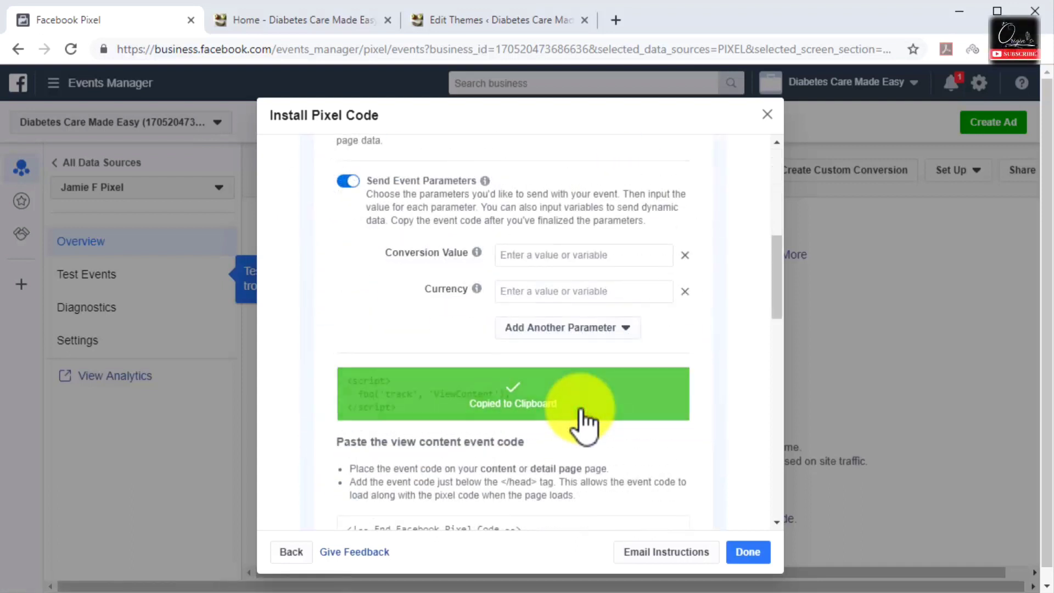
{"action": "scroll", "coordinate": [582, 419], "scroll_direction": "down", "scroll_amount": 3}
Paste the ViewContent event script on a new line directly below the </head> tag in WordPress's header.php and update the file.
{"action": "left_click", "coordinate": [477, 24]}
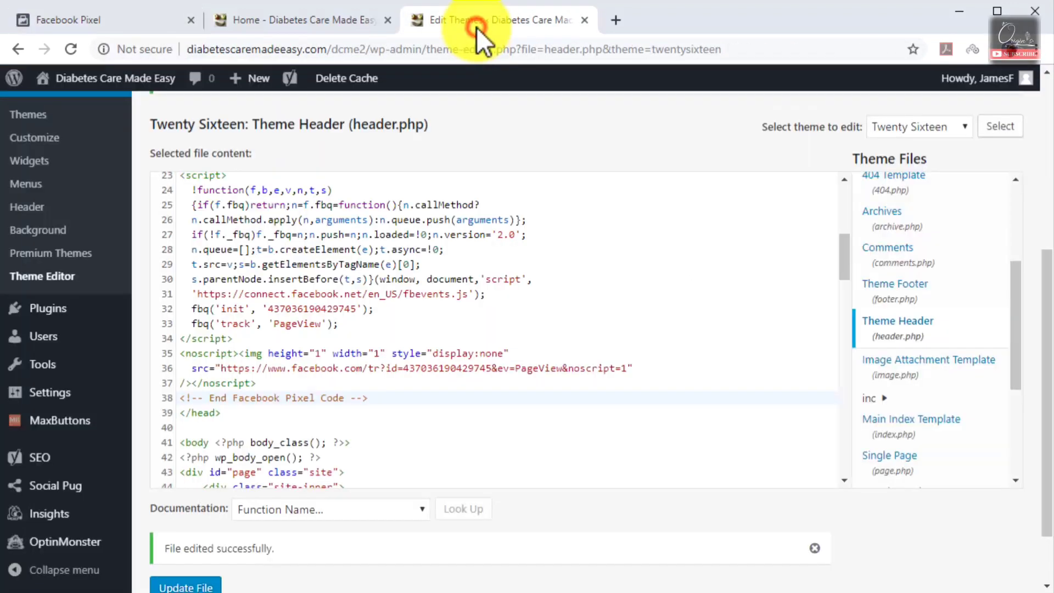
{"action": "left_click", "coordinate": [275, 412]}
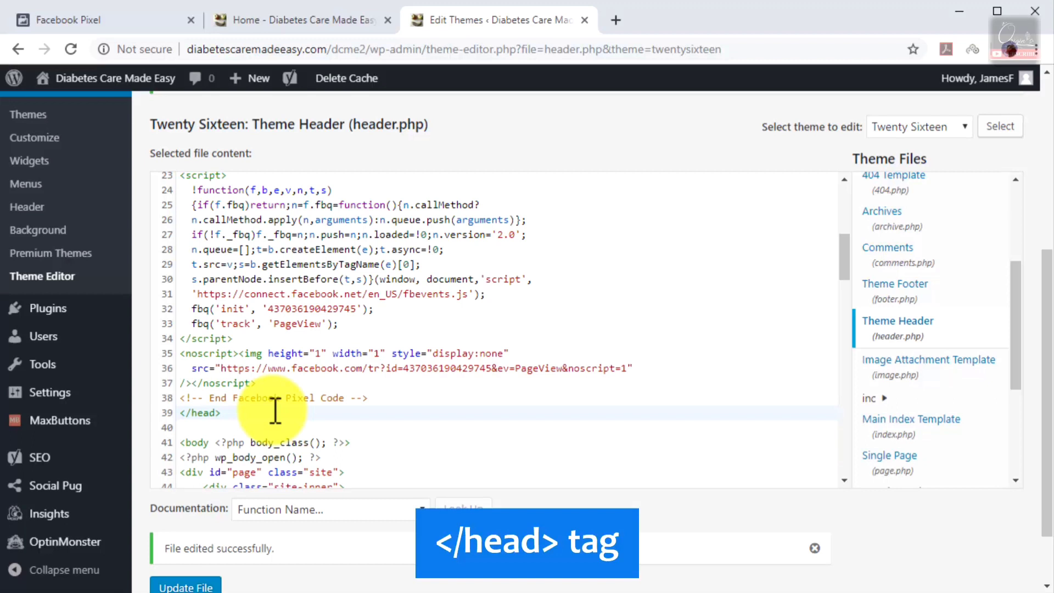
{"action": "key", "text": "Return"}
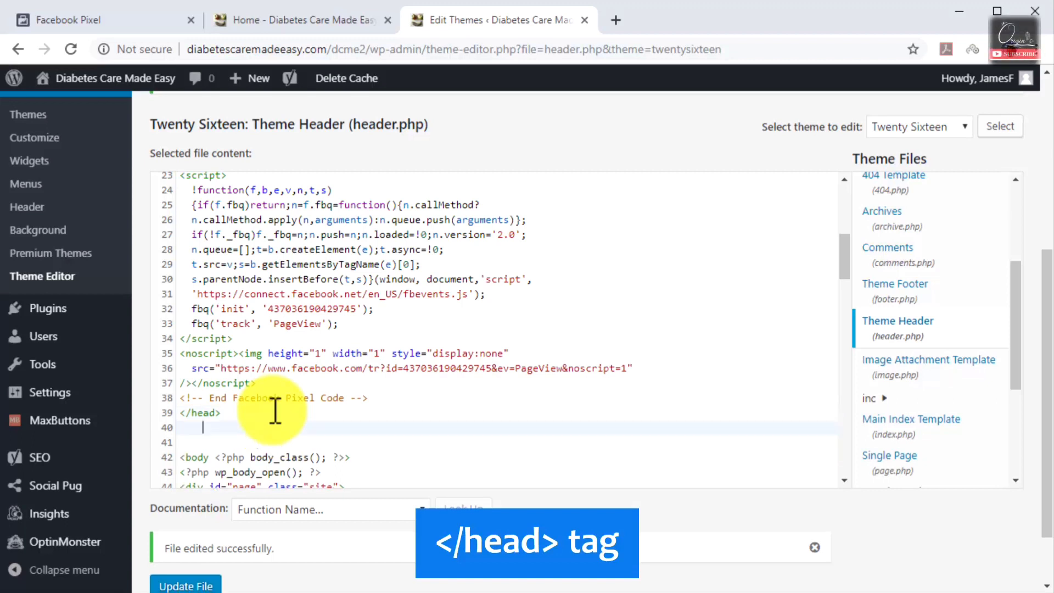
{"action": "key", "text": "ctrl+v"}
{"action": "left_click", "coordinate": [205, 541]}
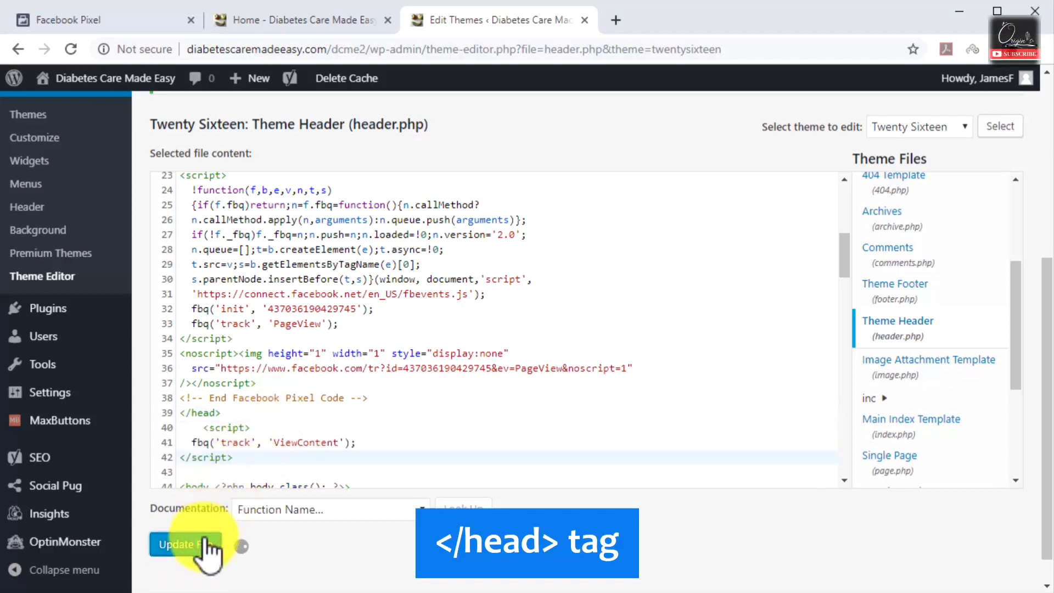
Return to the Install Pixel Code dialog in Events Manager and finish the pixel setup.
{"action": "left_click", "coordinate": [145, 22]}
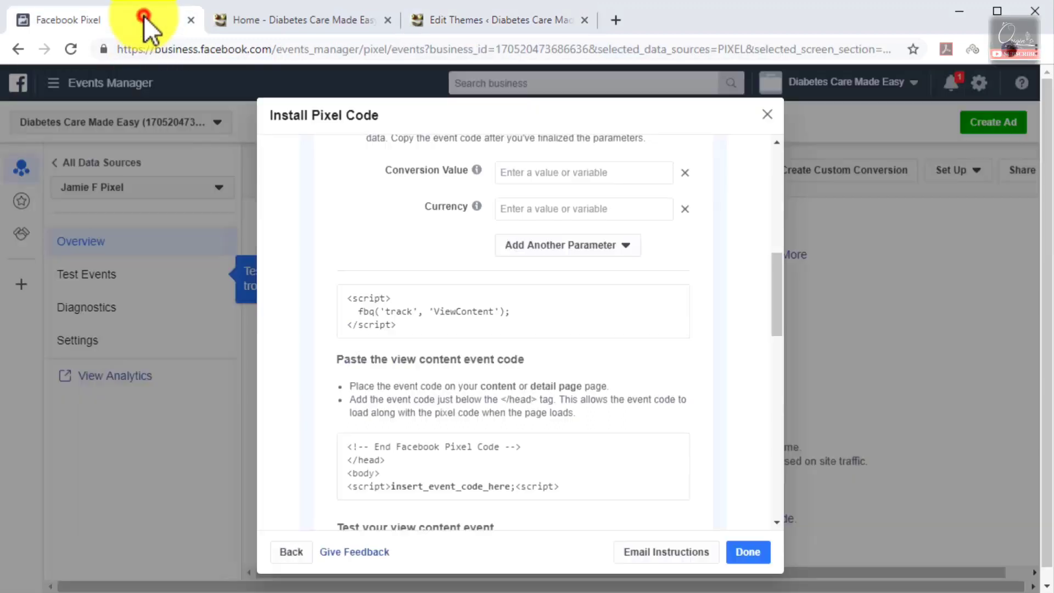
{"action": "left_click", "coordinate": [747, 551]}
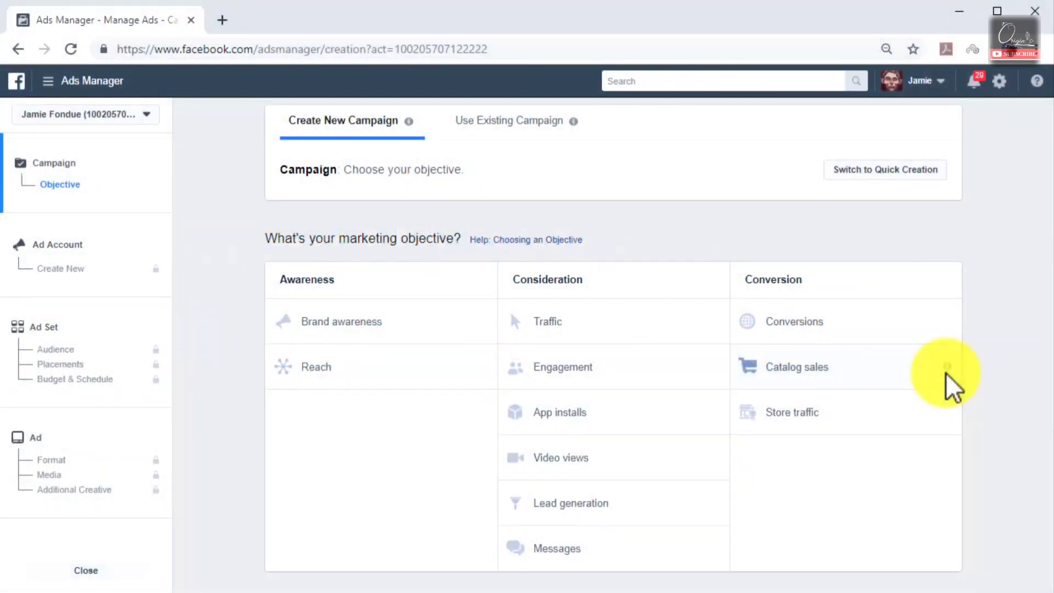
In Ads Manager, create a Conversions campaign named New Remarketing Campaign and accept the ad account's existing country, currency and time zone.
{"action": "left_click", "coordinate": [914, 330]}
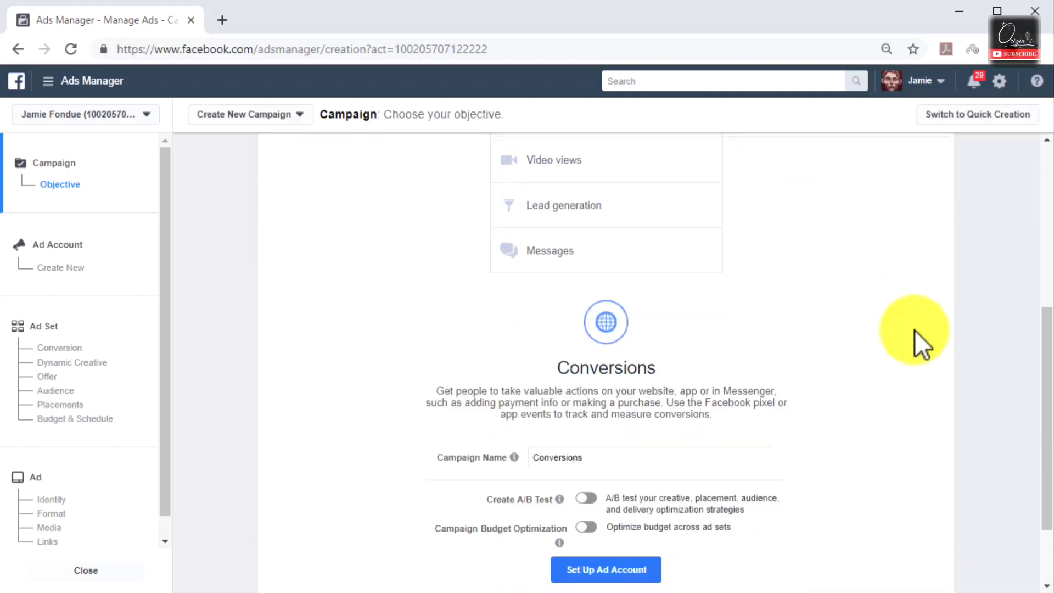
{"action": "left_click", "coordinate": [770, 384]}
{"action": "key", "text": "ctrl+a"}
{"action": "key", "text": "ctrl+v"}
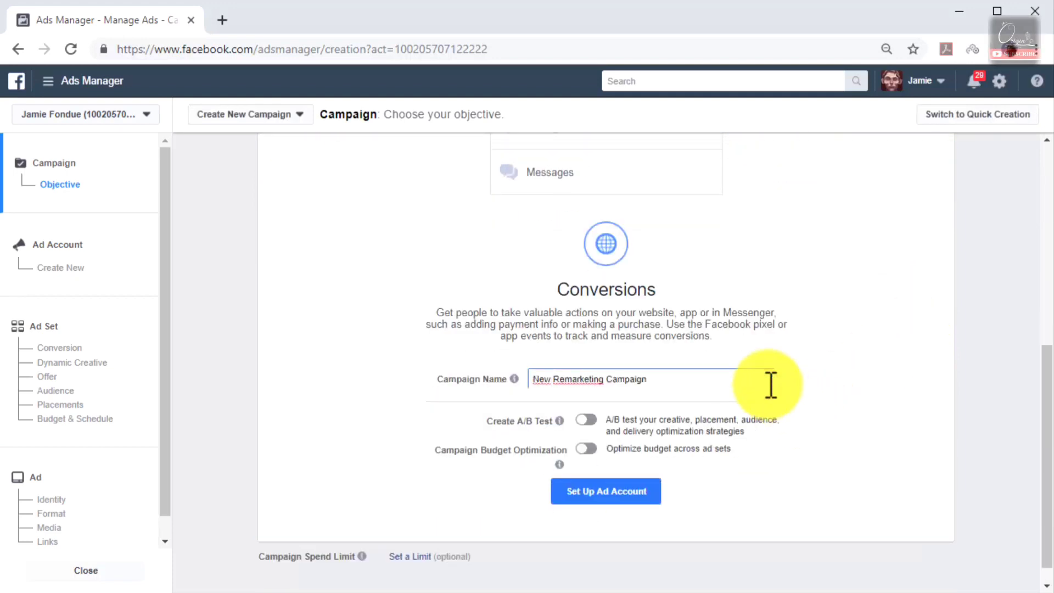
{"action": "left_click", "coordinate": [639, 498]}
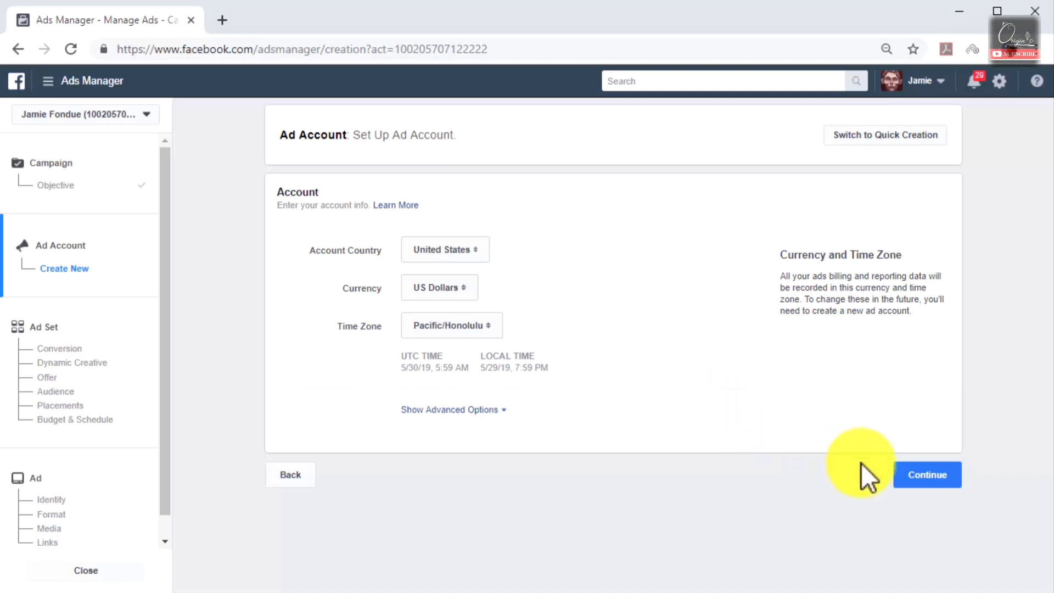
{"action": "left_click", "coordinate": [916, 475]}
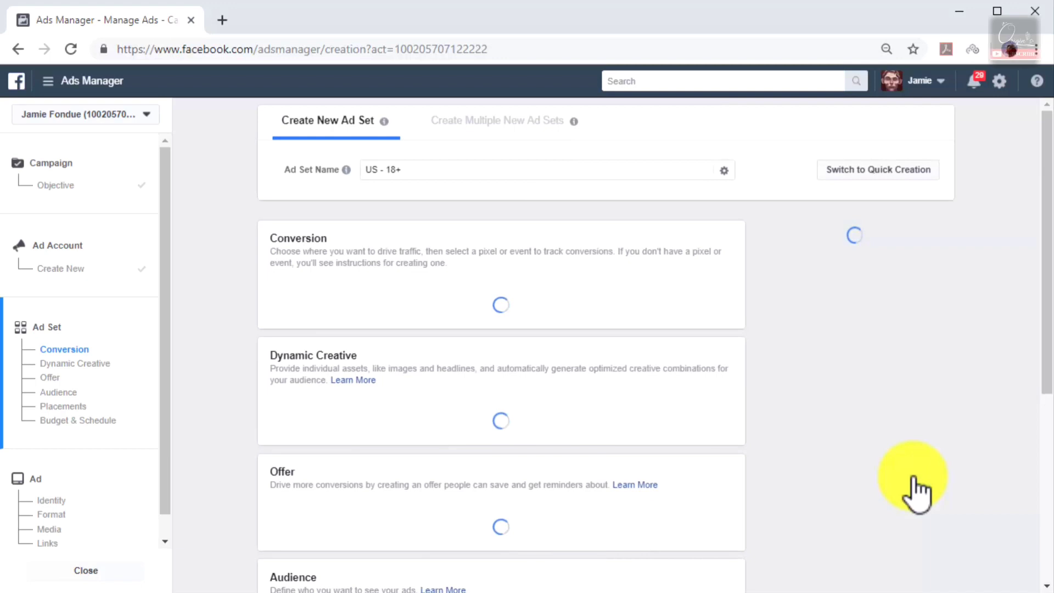
Name the ad set Remarketing Ad Set.
{"action": "left_click", "coordinate": [630, 175]}
{"action": "key", "text": "BackSpace"}
{"action": "key", "text": "BackSpace"}
{"action": "key", "text": "BackSpace"}
{"action": "key", "text": "BackSpace"}
{"action": "key", "text": "BackSpace"}
{"action": "key", "text": "BackSpace"}
{"action": "key", "text": "BackSpace"}
{"action": "key", "text": "BackSpace"}
{"action": "type", "text": "Remarketing Ad S"}
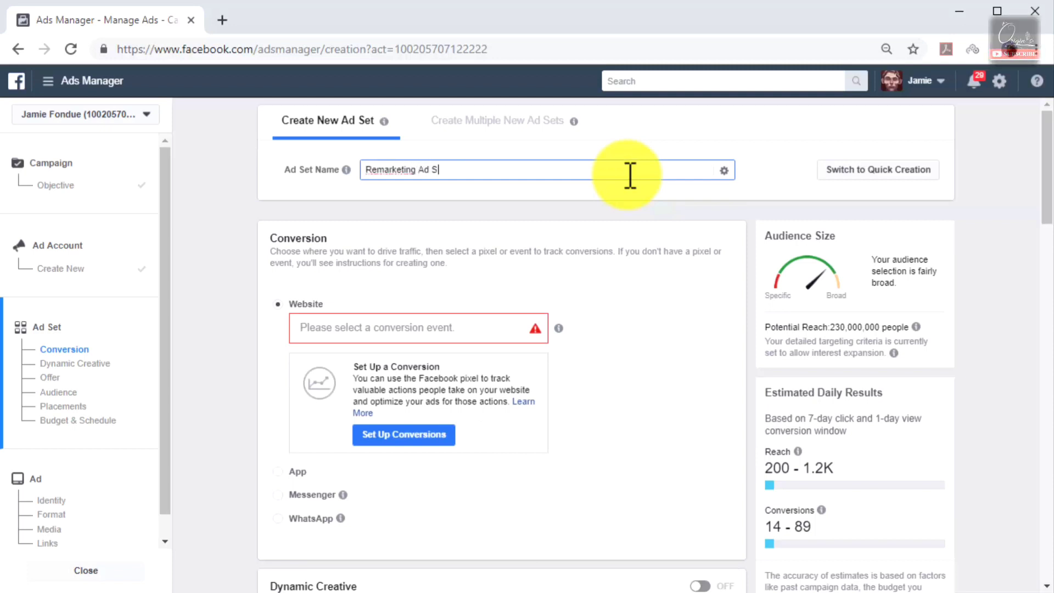
{"action": "type", "text": "et"}
Set the ad set's conversion location to Website with View Content as the conversion event.
{"action": "left_click", "coordinate": [308, 302]}
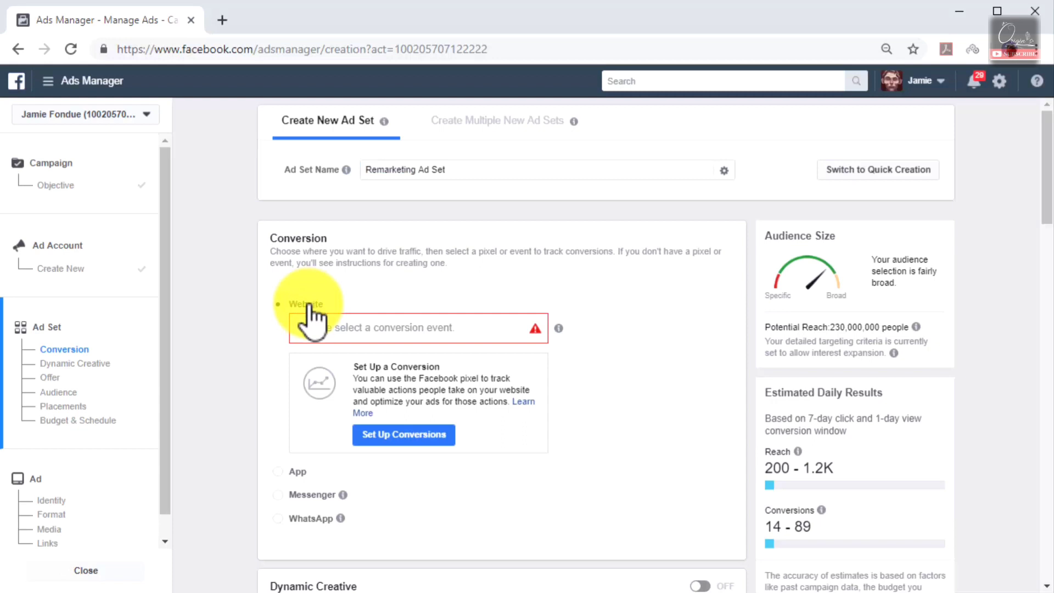
{"action": "left_click", "coordinate": [325, 328]}
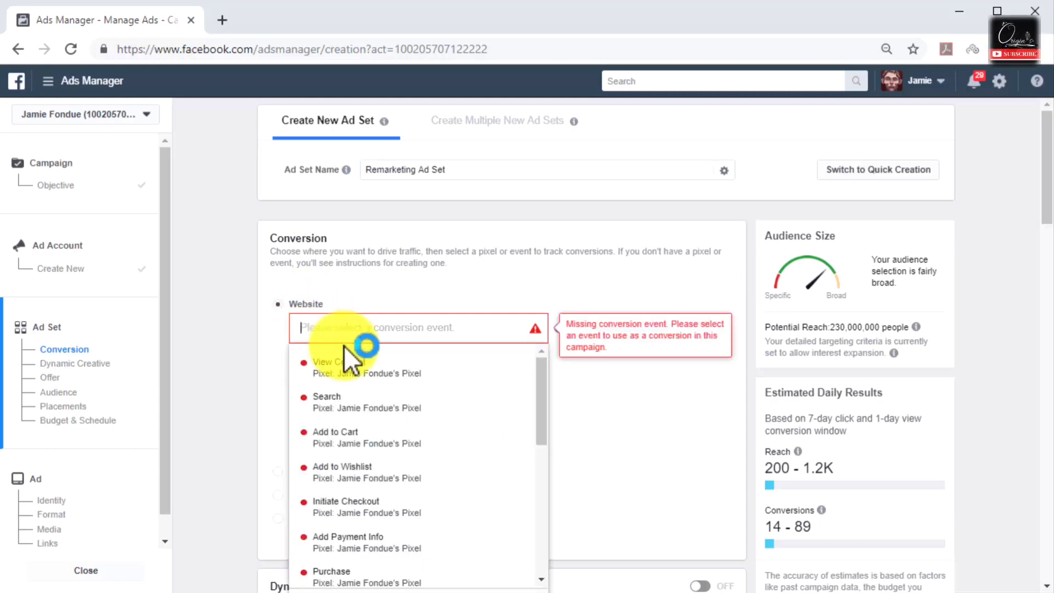
{"action": "left_click", "coordinate": [366, 379]}
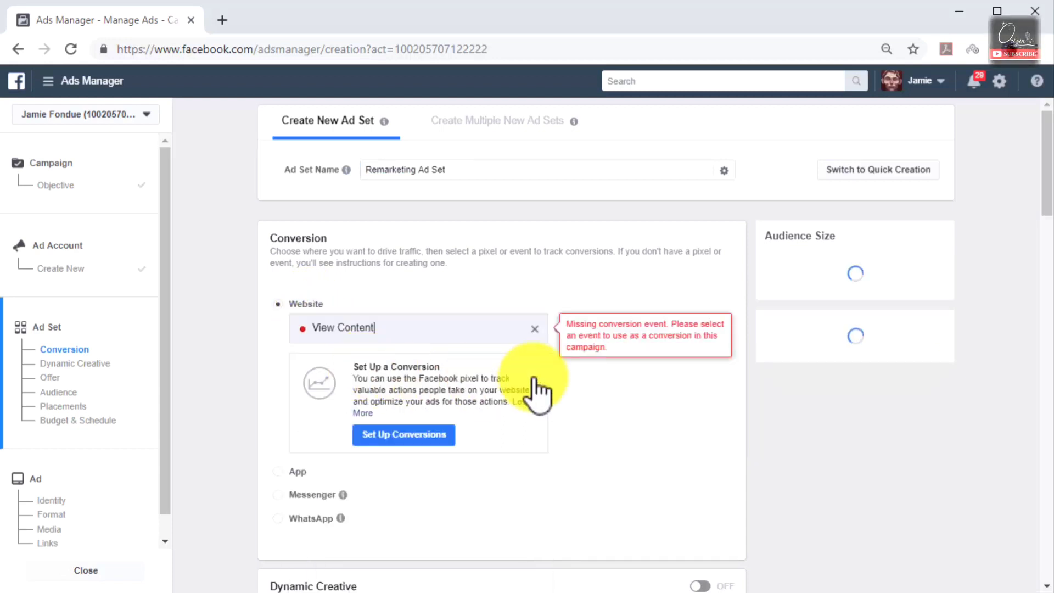
Apply the saved audience English Speakers to the ad set.
{"action": "scroll", "coordinate": [607, 393], "scroll_direction": "down", "scroll_amount": 6}
{"action": "scroll", "coordinate": [610, 382], "scroll_direction": "down", "scroll_amount": 3}
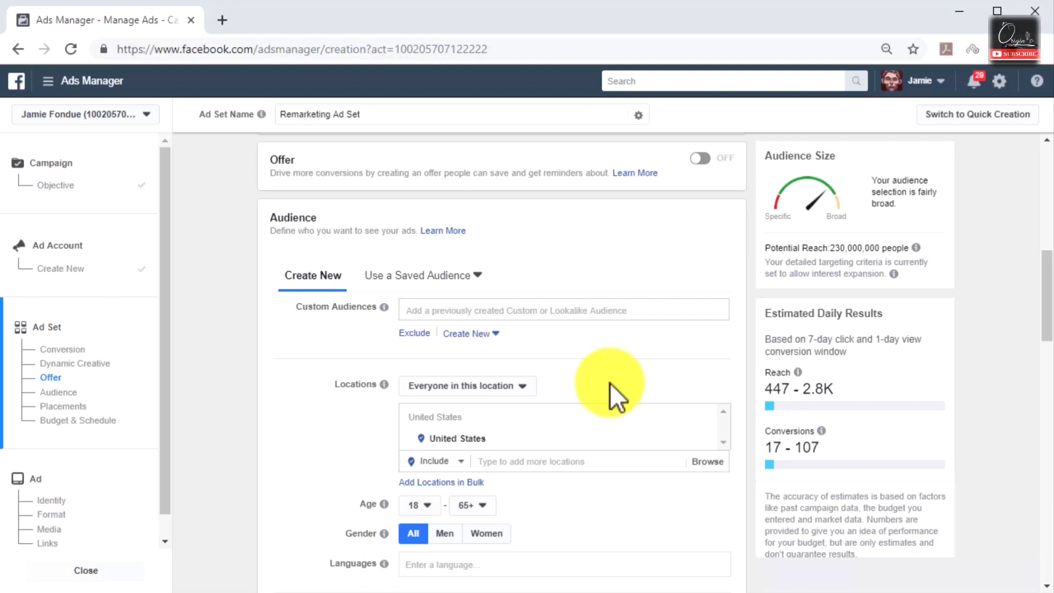
{"action": "left_click", "coordinate": [478, 276]}
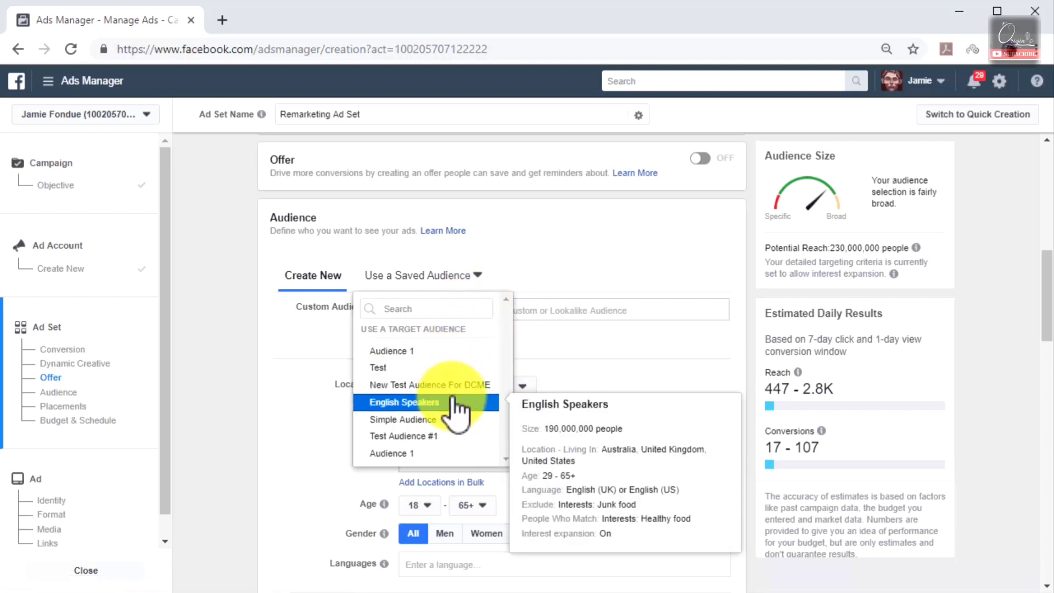
{"action": "left_click", "coordinate": [417, 403]}
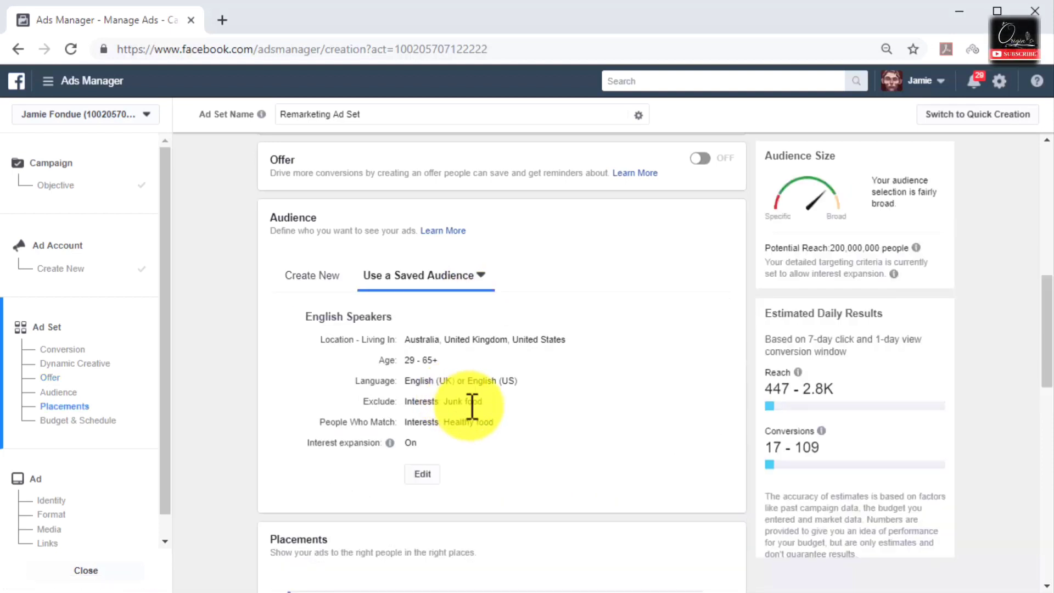
Set a daily budget of $10.00 with the ad set running continuously starting today, and continue to ad creation.
{"action": "scroll", "coordinate": [520, 457], "scroll_direction": "down", "scroll_amount": 8}
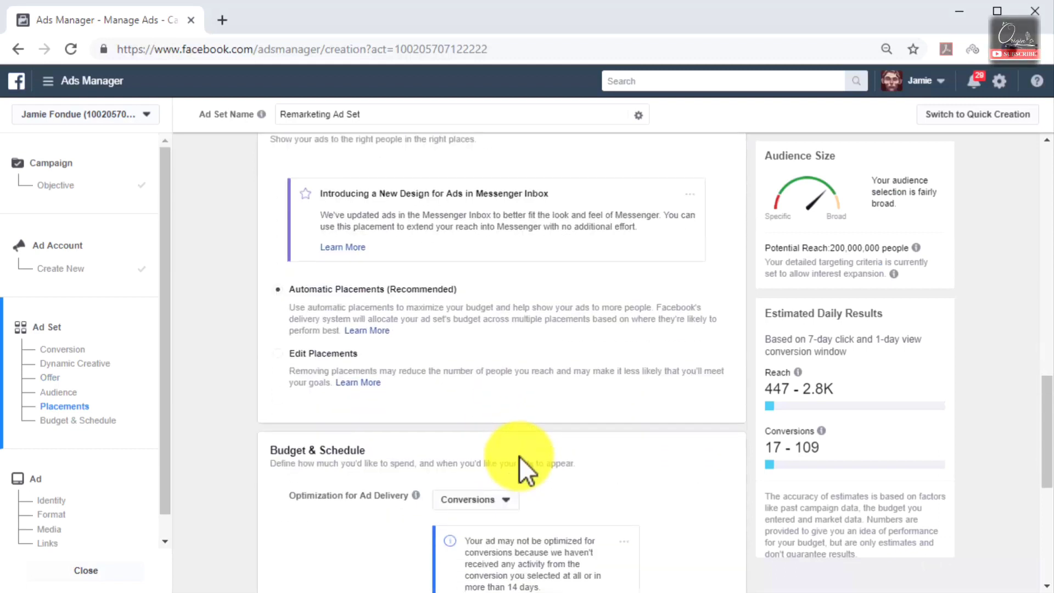
{"action": "scroll", "coordinate": [520, 456], "scroll_direction": "down", "scroll_amount": 6}
{"action": "left_click", "coordinate": [497, 425]}
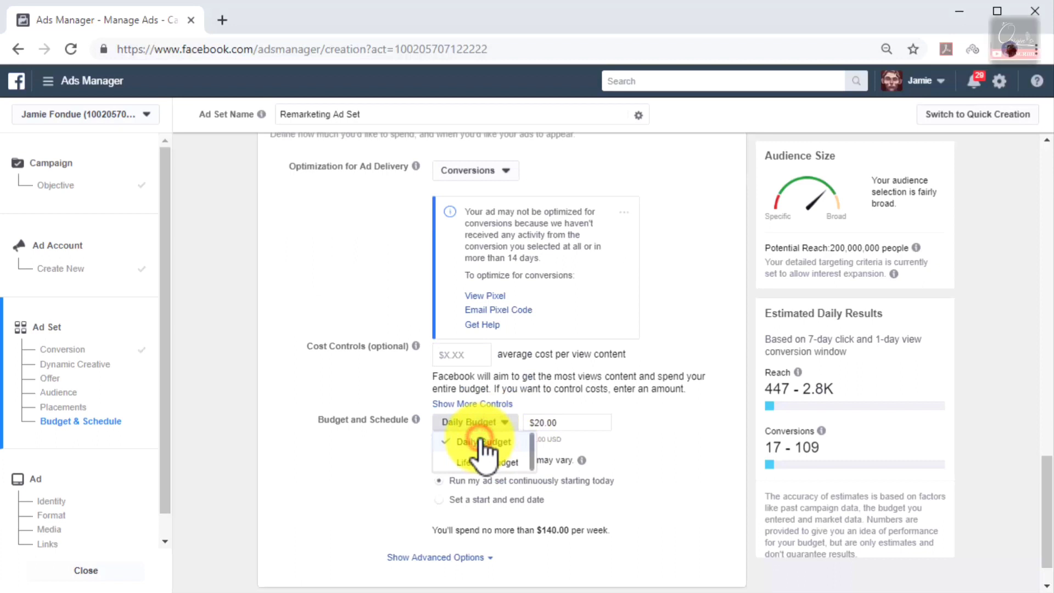
{"action": "left_click", "coordinate": [482, 441]}
{"action": "left_click", "coordinate": [543, 422]}
{"action": "key", "text": "BackSpace"}
{"action": "type", "text": "1"}
{"action": "left_click", "coordinate": [522, 483]}
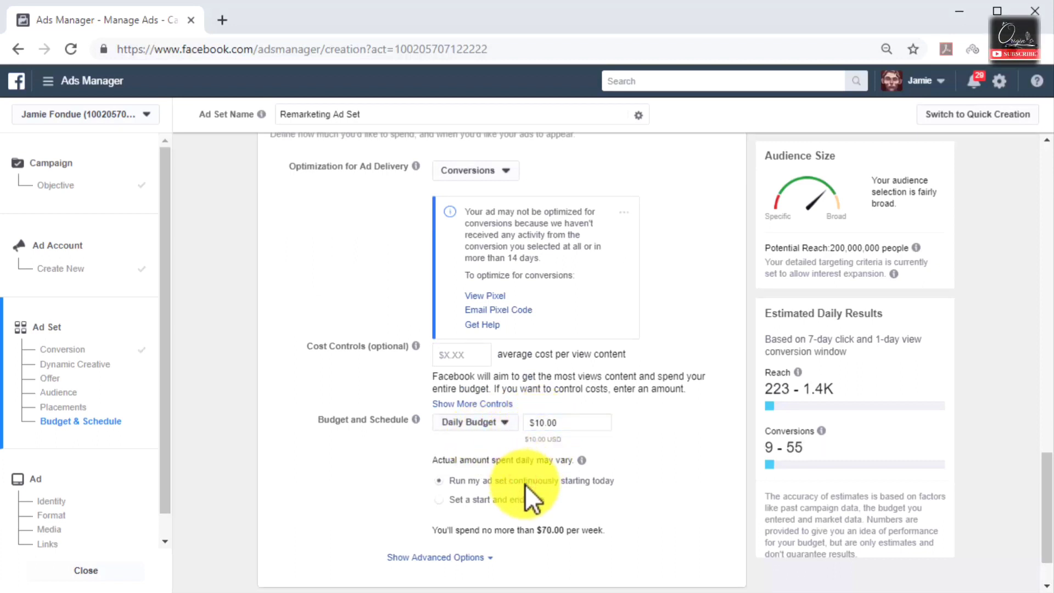
{"action": "scroll", "coordinate": [630, 543], "scroll_direction": "down", "scroll_amount": 1}
{"action": "left_click", "coordinate": [704, 572]}
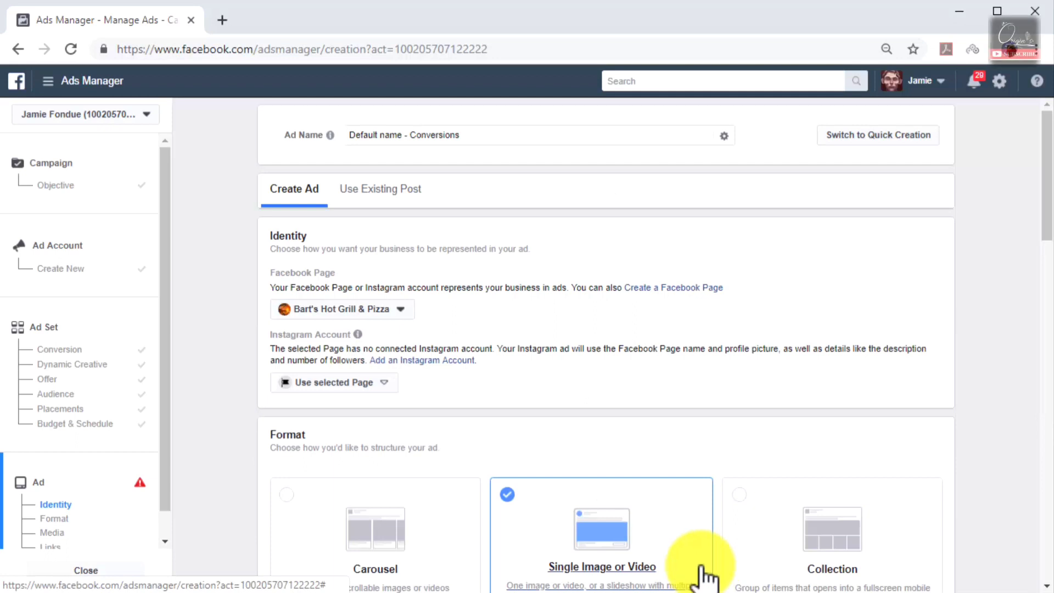
Replace the default ad name with New Remarketing Ad.
{"action": "left_click", "coordinate": [516, 137]}
{"action": "key", "text": "BackSpace"}
{"action": "key", "text": "BackSpace"}
{"action": "key", "text": "BackSpace"}
{"action": "key", "text": "BackSpace"}
{"action": "key", "text": "BackSpace"}
{"action": "key", "text": "BackSpace"}
{"action": "key", "text": "BackSpace"}
{"action": "key", "text": "BackSpace"}
{"action": "key", "text": "BackSpace"}
{"action": "key", "text": "BackSpace"}
{"action": "key", "text": "BackSpace"}
{"action": "key", "text": "BackSpace"}
{"action": "key", "text": "BackSpace"}
{"action": "key", "text": "BackSpace"}
{"action": "key", "text": "BackSpace"}
{"action": "key", "text": "BackSpace"}
{"action": "key", "text": "BackSpace"}
{"action": "key", "text": "BackSpace"}
{"action": "key", "text": "BackSpace"}
{"action": "key", "text": "BackSpace"}
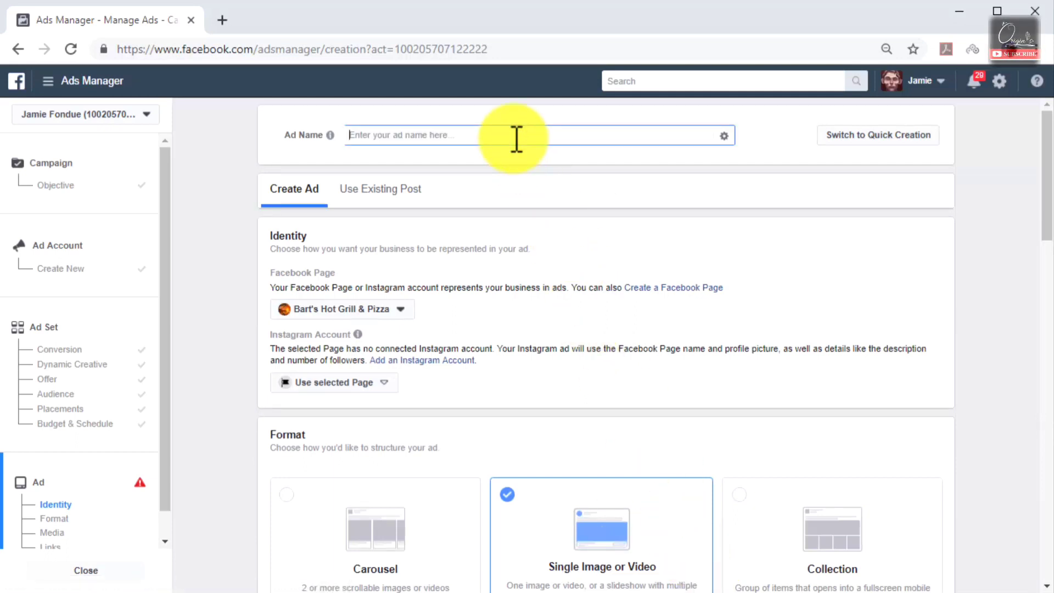
{"action": "type", "text": "New Re"}
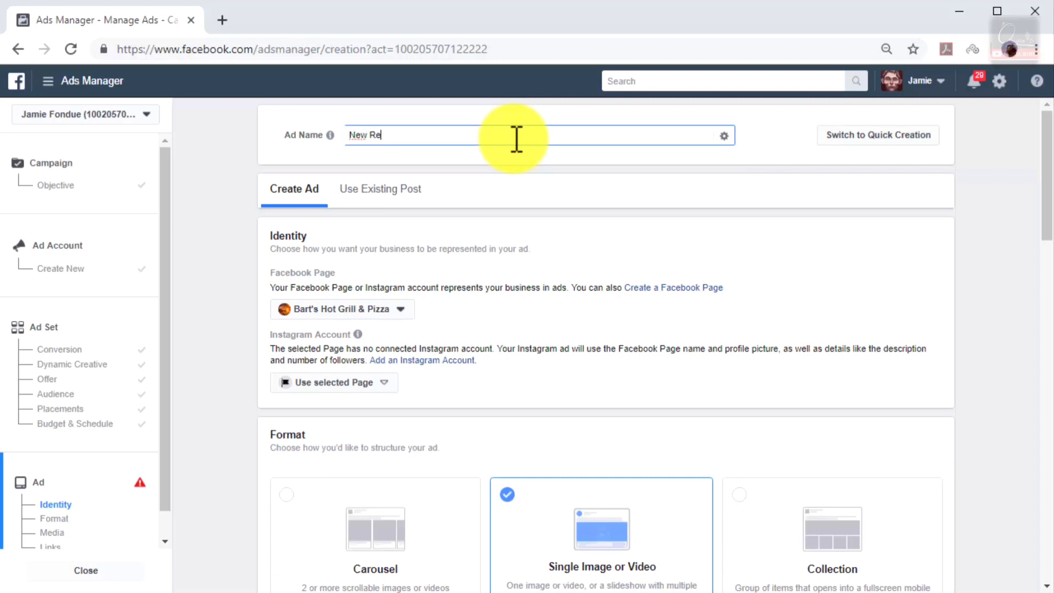
{"action": "type", "text": "marketing Ad"}
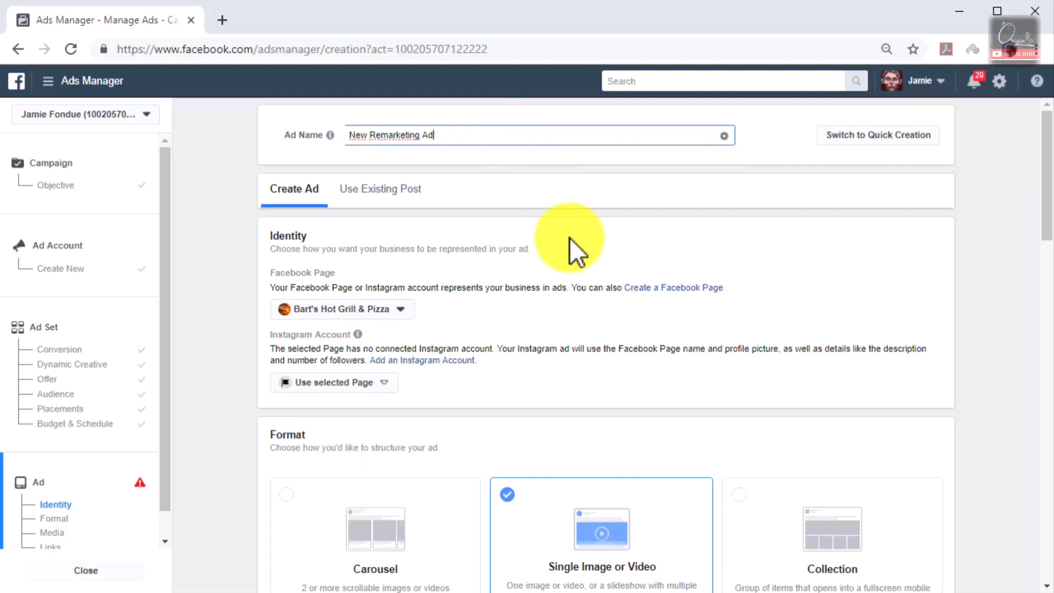
Choose Diabetes Care ME, under the Diabetes Care Made Easy business, as the ad's Facebook Page.
{"action": "left_click", "coordinate": [406, 307]}
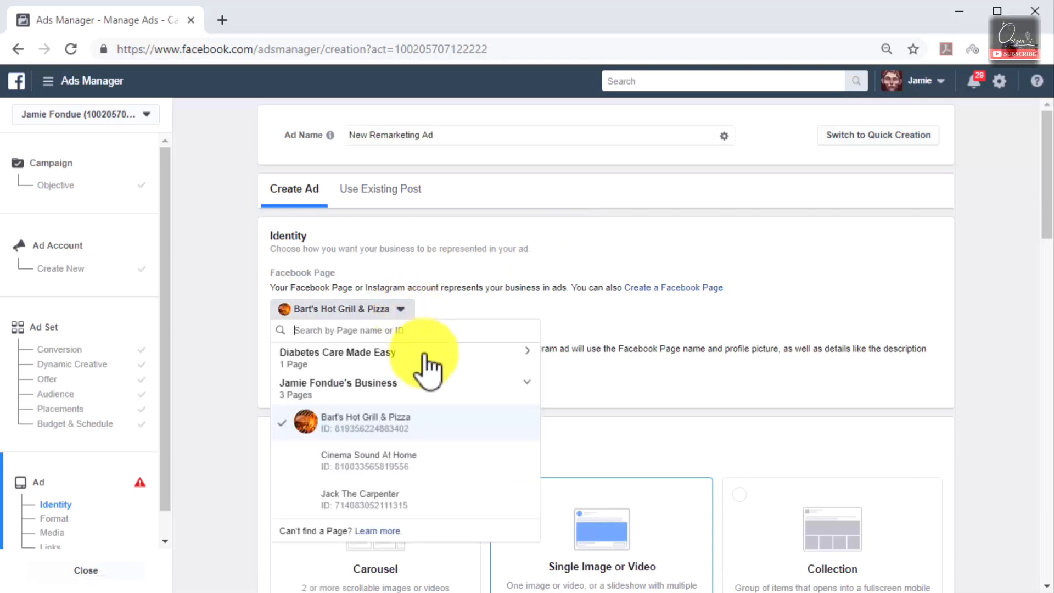
{"action": "left_click", "coordinate": [424, 356]}
{"action": "left_click", "coordinate": [388, 390]}
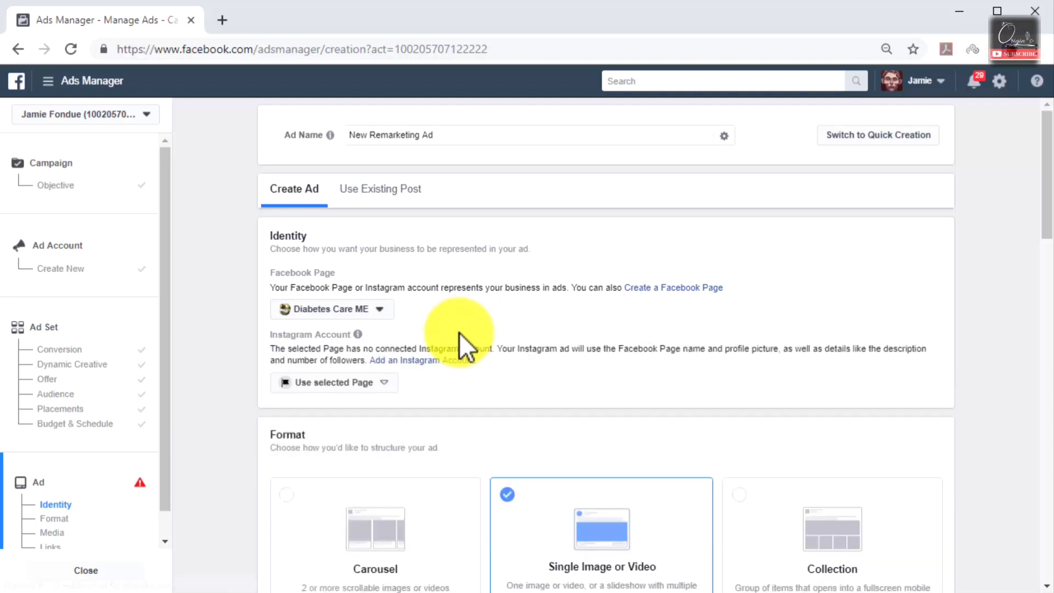
Use the existing May 29, 2019 Page post beginning "Whether you are diabetic" as the ad creative and review its Mobile News Feed preview.
{"action": "left_click", "coordinate": [372, 193]}
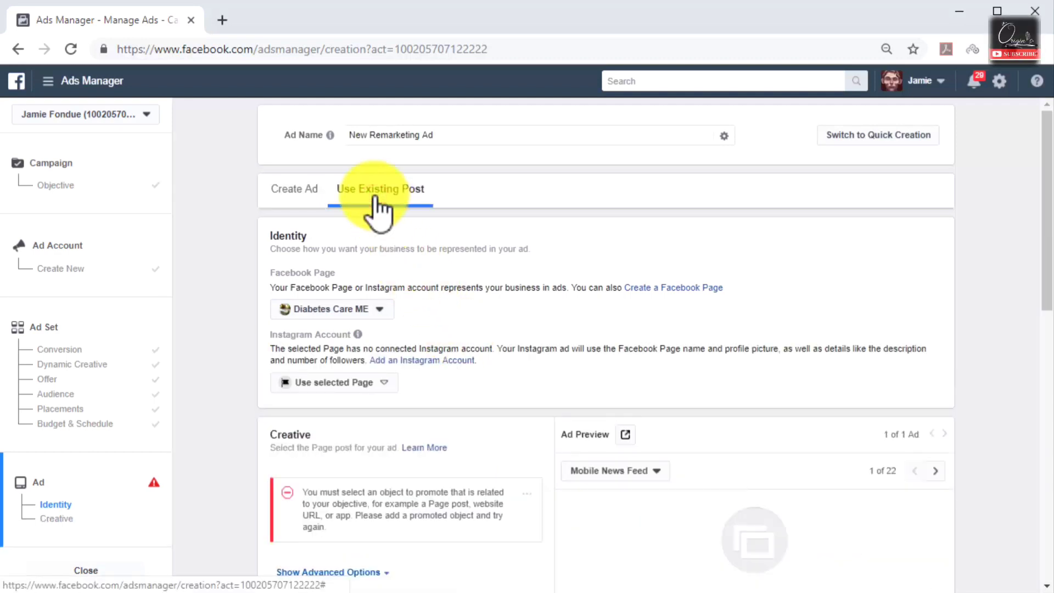
{"action": "scroll", "coordinate": [533, 396], "scroll_direction": "down", "scroll_amount": 2}
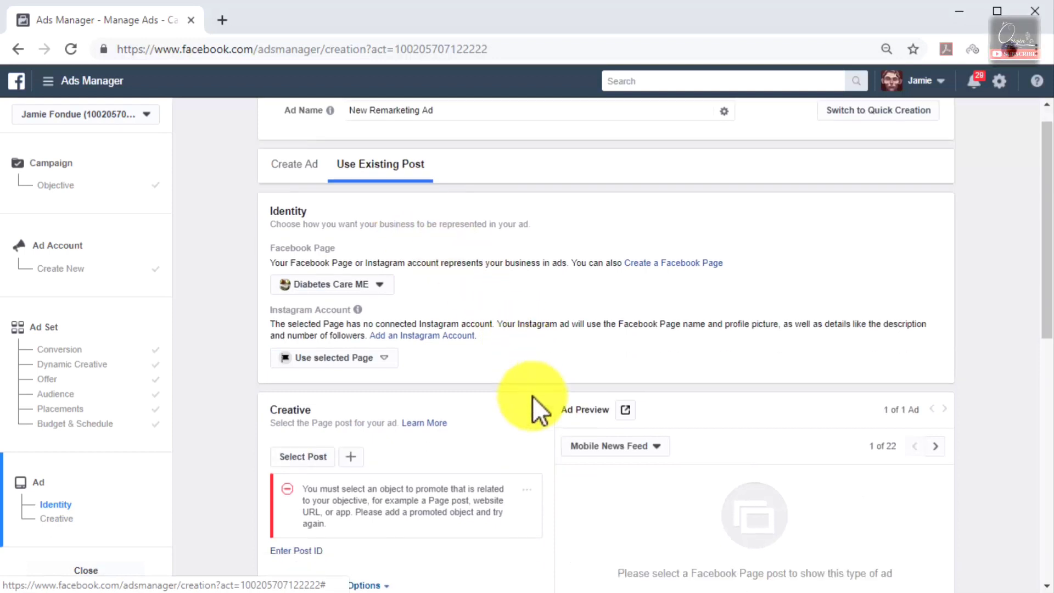
{"action": "scroll", "coordinate": [532, 396], "scroll_direction": "down", "scroll_amount": 1}
{"action": "left_click", "coordinate": [314, 318]}
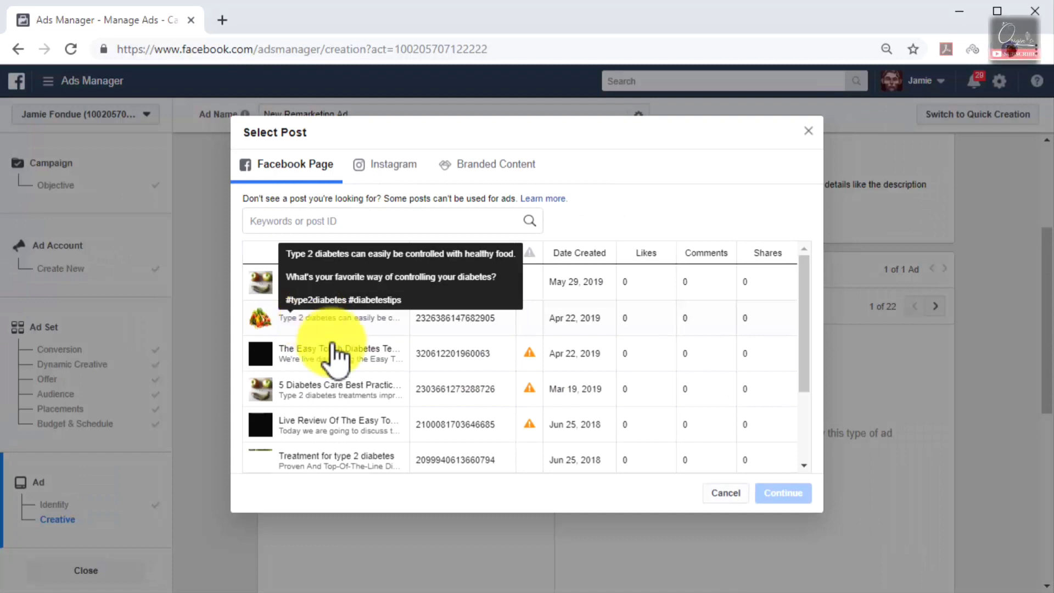
{"action": "left_click", "coordinate": [351, 290]}
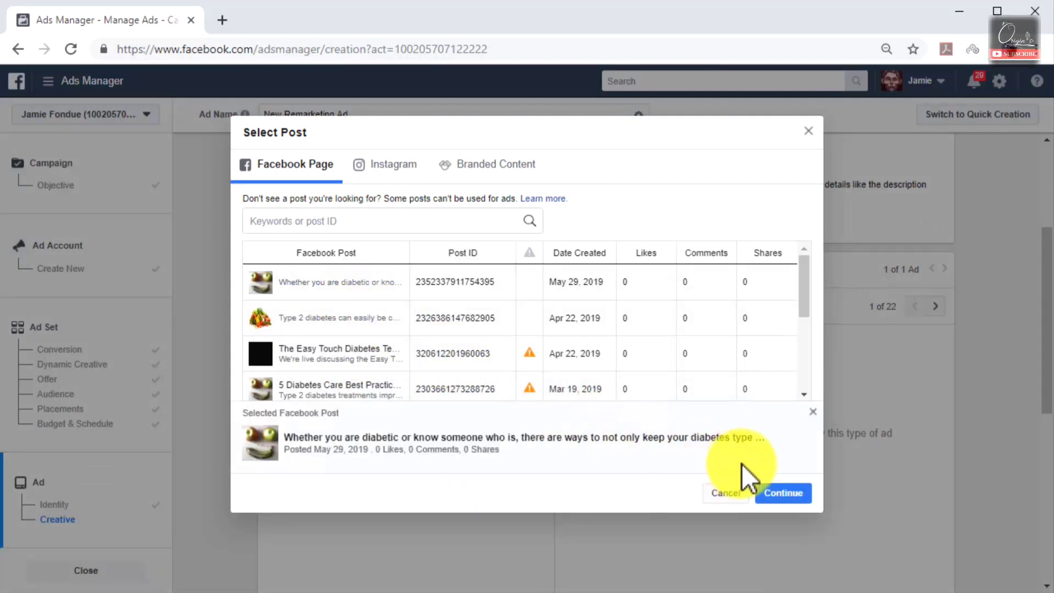
{"action": "left_click", "coordinate": [793, 494]}
{"action": "left_click", "coordinate": [793, 494]}
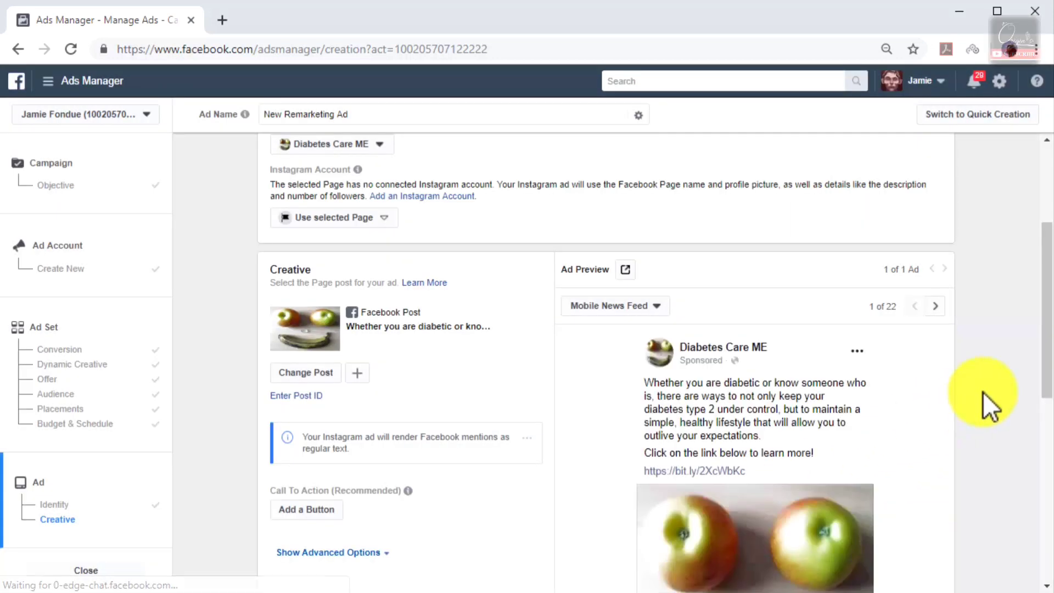
{"action": "scroll", "coordinate": [982, 391], "scroll_direction": "down", "scroll_amount": 3}
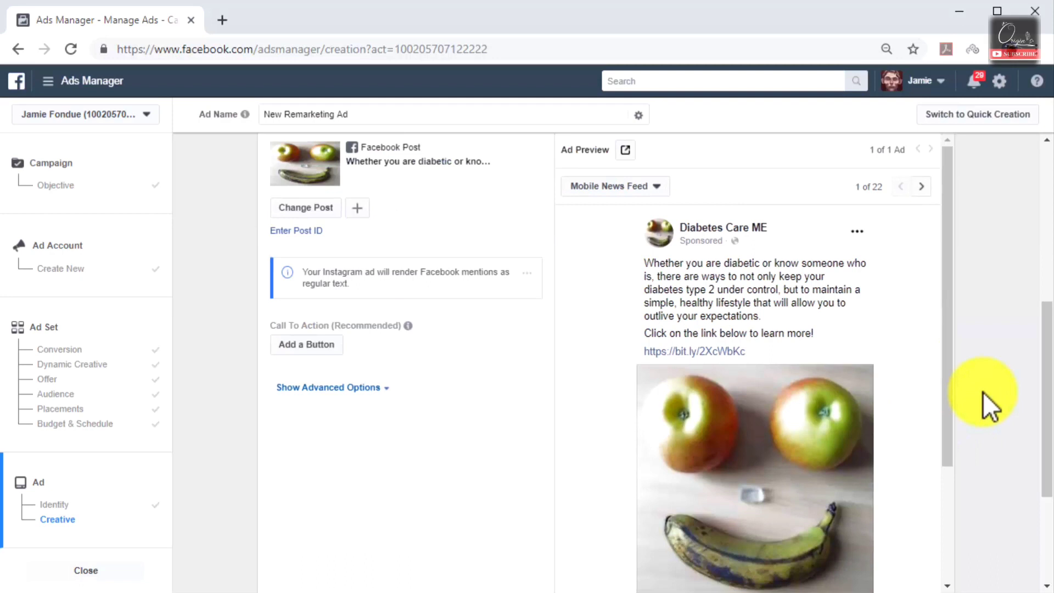
{"action": "scroll", "coordinate": [929, 421], "scroll_direction": "down", "scroll_amount": 3}
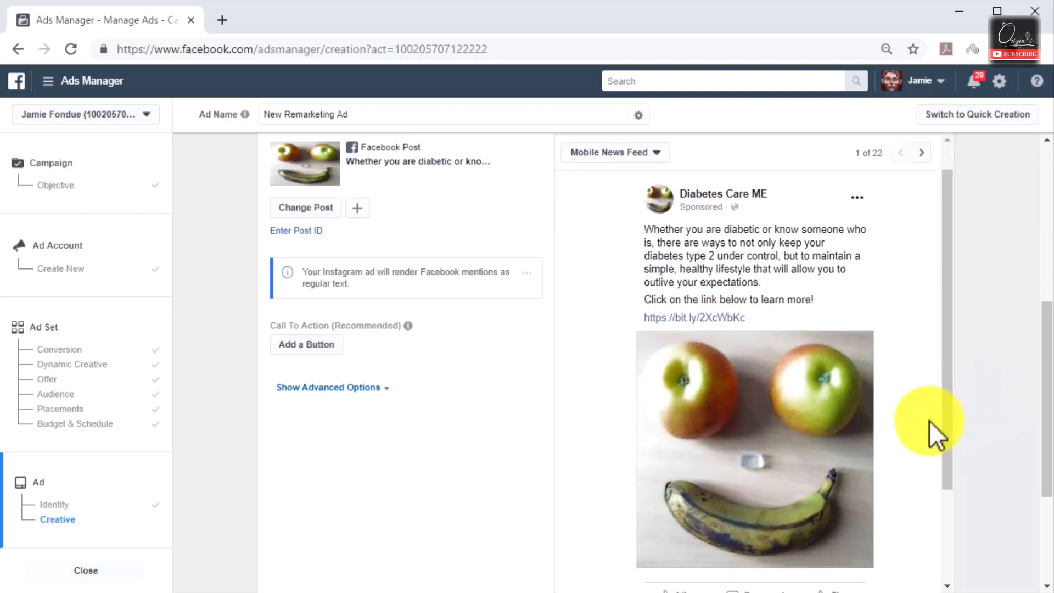
{"action": "scroll", "coordinate": [979, 464], "scroll_direction": "down", "scroll_amount": 3}
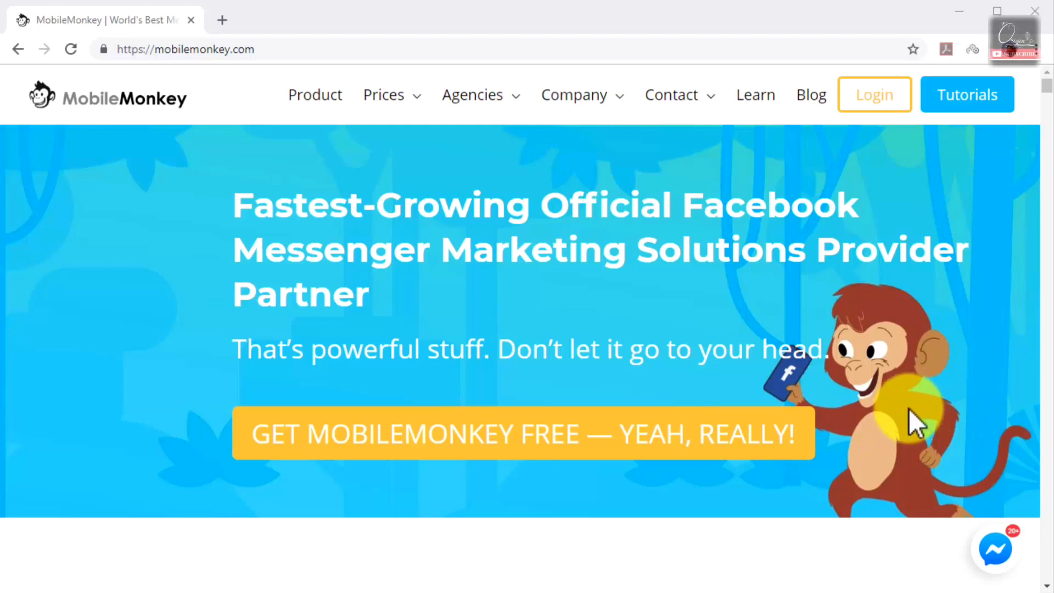
On the MobileMonkey website, sign up for free through Facebook and connect the Diabetes Care ME page.
{"action": "left_click", "coordinate": [789, 428]}
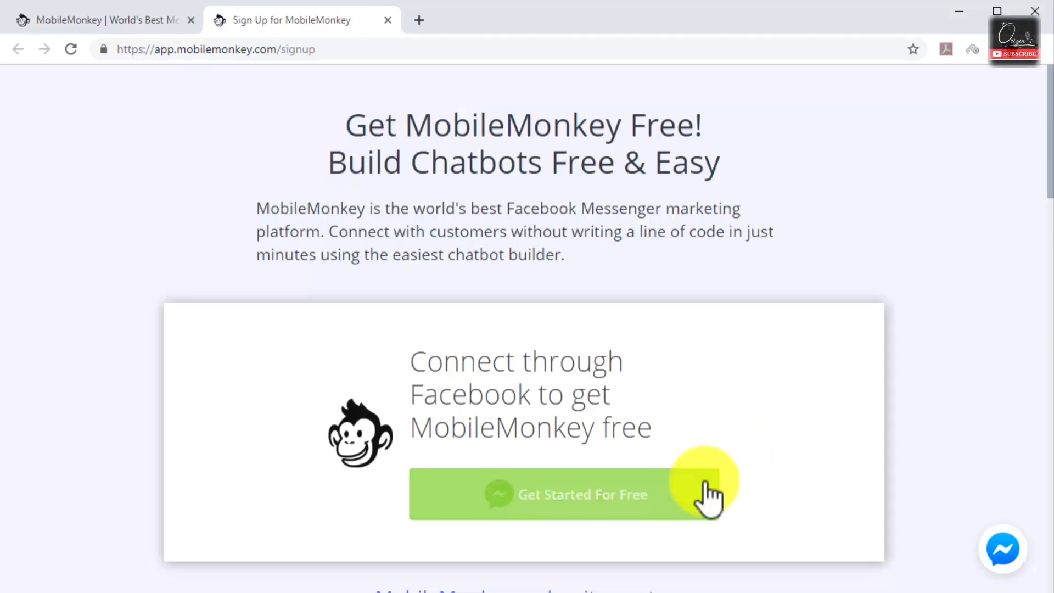
{"action": "left_click", "coordinate": [707, 486]}
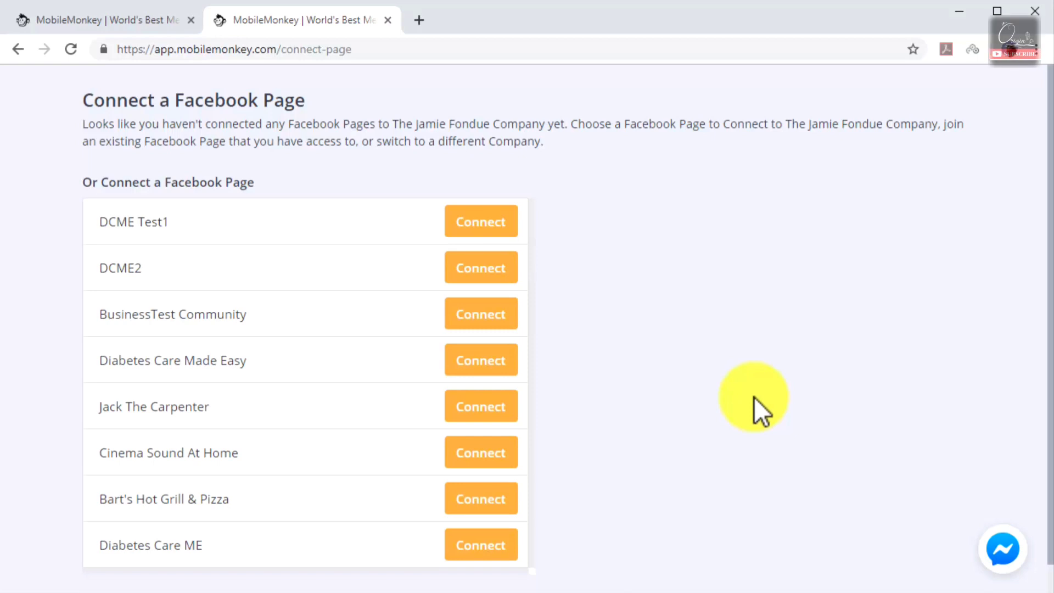
{"action": "scroll", "coordinate": [701, 483], "scroll_direction": "down", "scroll_amount": 1}
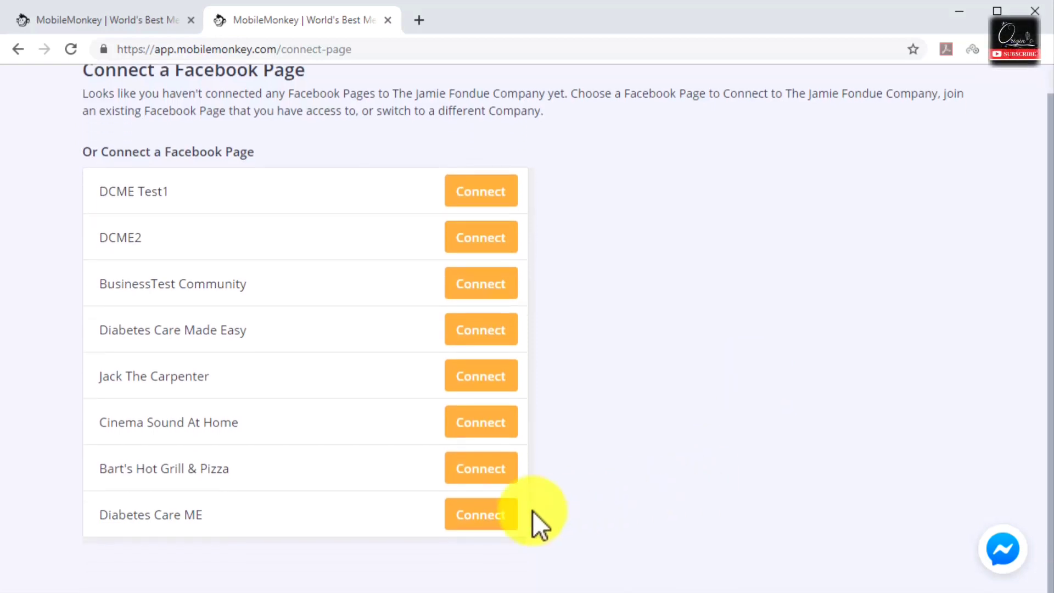
{"action": "left_click", "coordinate": [477, 515]}
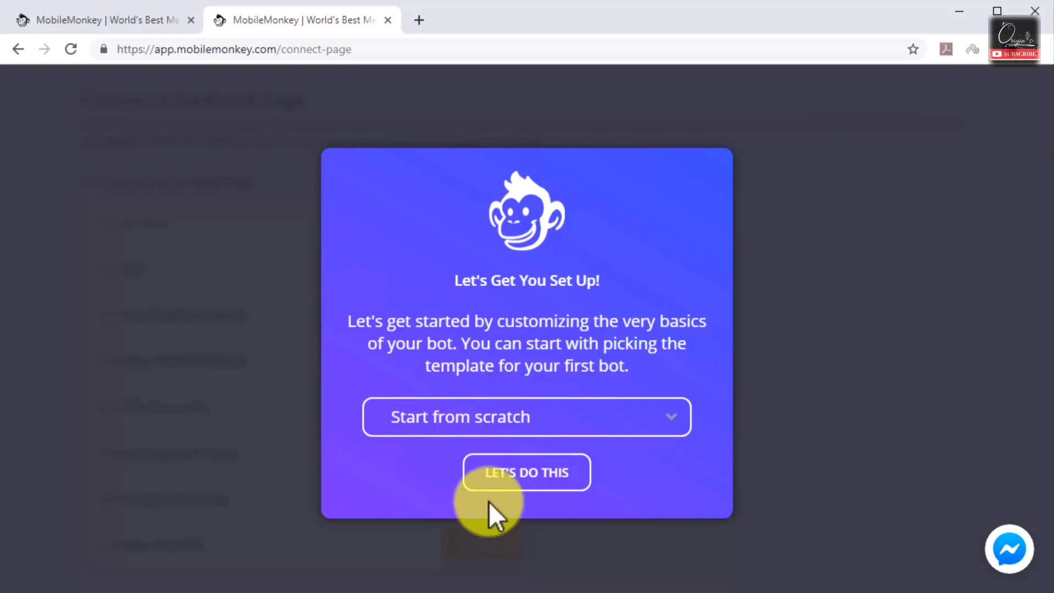
Set up the first bot using the Start from scratch template.
{"action": "left_click", "coordinate": [633, 425]}
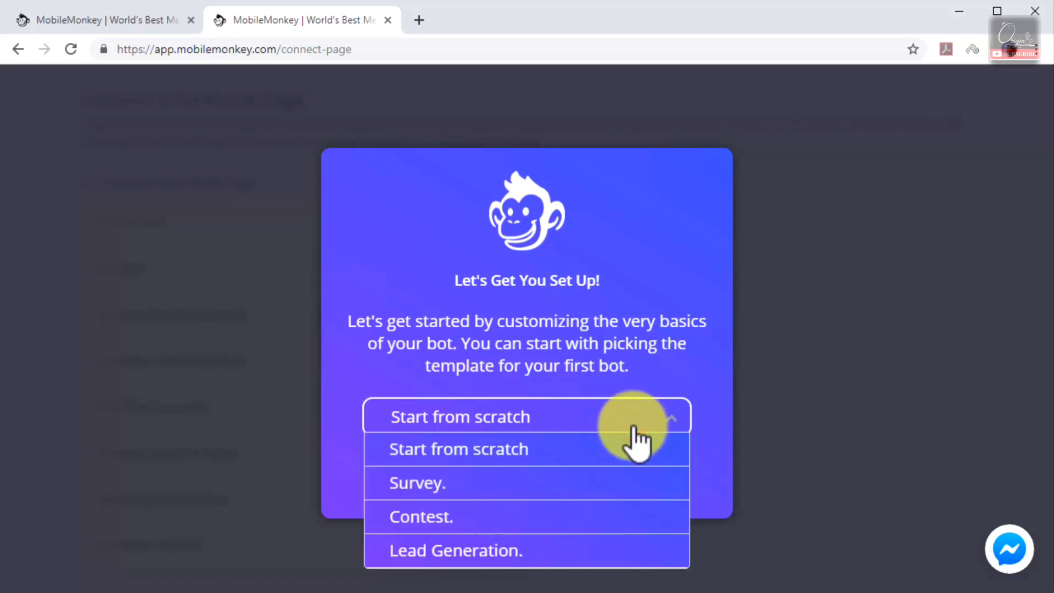
{"action": "left_click", "coordinate": [631, 450]}
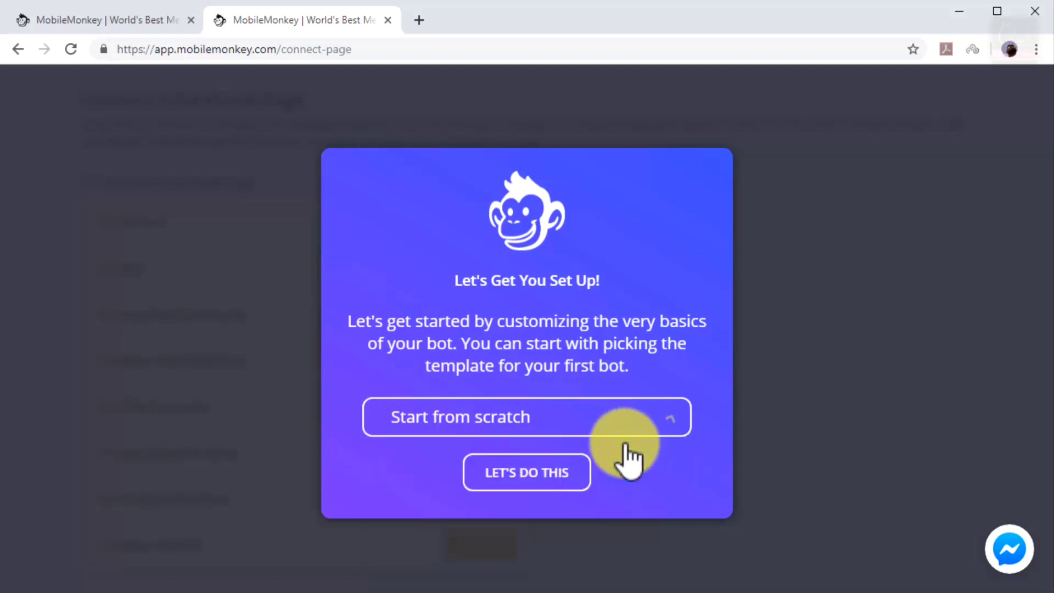
{"action": "left_click", "coordinate": [571, 473]}
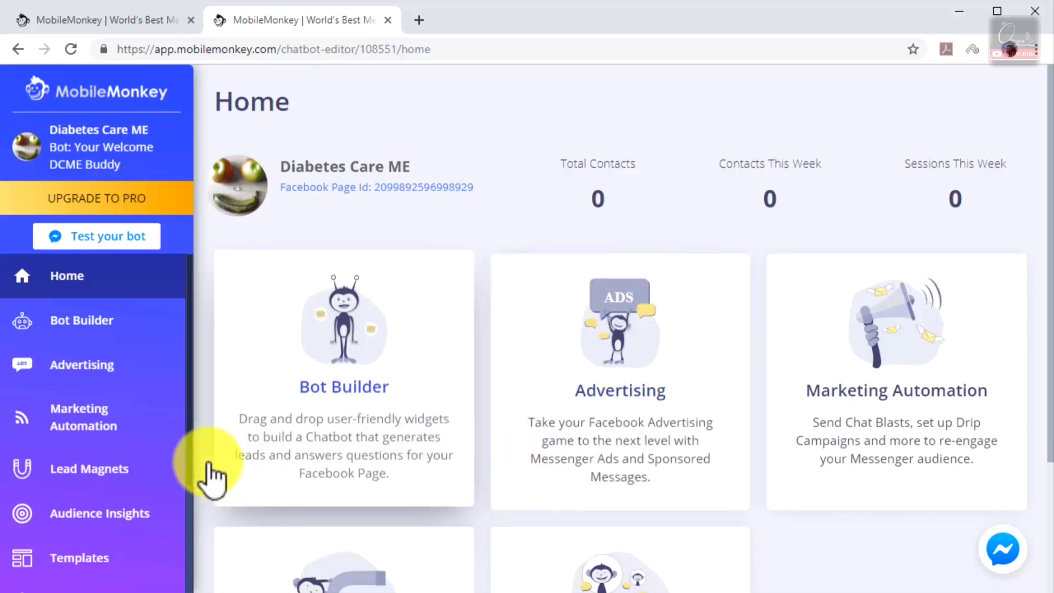
In the chatbot settings, replace the bot name with Diabetes Care Made Easy.
{"action": "scroll", "coordinate": [209, 462], "scroll_direction": "down", "scroll_amount": 2}
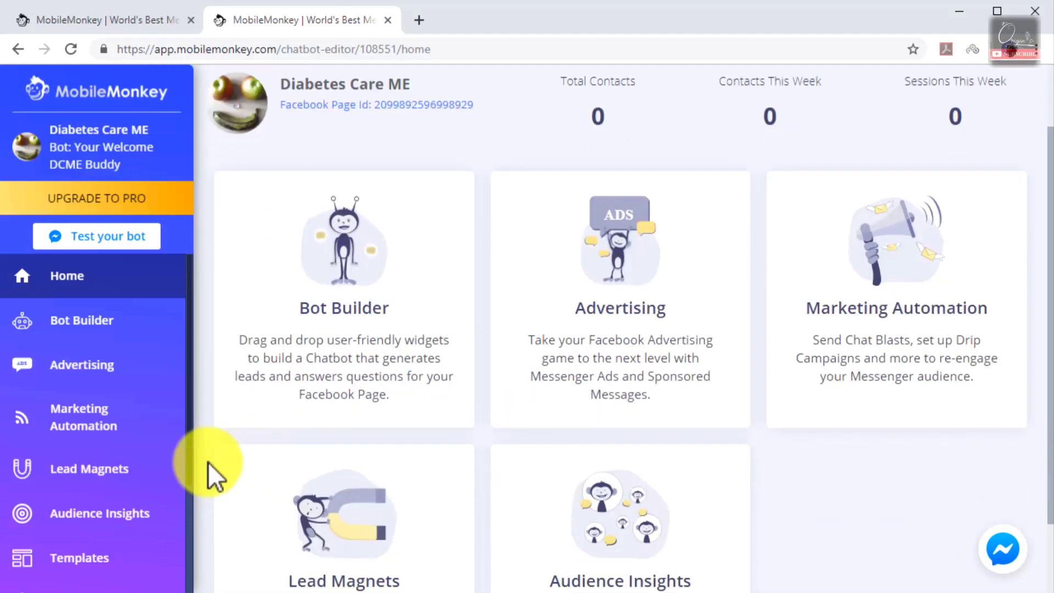
{"action": "scroll", "coordinate": [173, 439], "scroll_direction": "down", "scroll_amount": 3}
{"action": "left_click", "coordinate": [165, 445]}
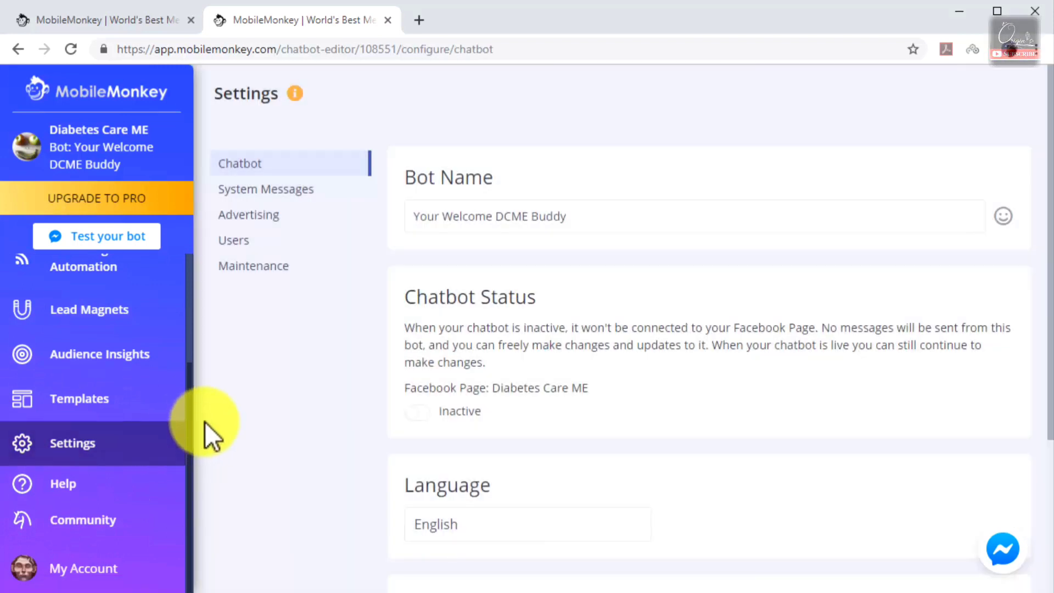
{"action": "left_click", "coordinate": [584, 226]}
{"action": "key", "text": "BackSpace"}
{"action": "key", "text": "BackSpace"}
{"action": "key", "text": "BackSpace"}
{"action": "key", "text": "BackSpace"}
{"action": "key", "text": "BackSpace"}
{"action": "key", "text": "BackSpace"}
{"action": "key", "text": "BackSpace"}
{"action": "key", "text": "BackSpace"}
{"action": "key", "text": "BackSpace"}
{"action": "key", "text": "BackSpace"}
{"action": "key", "text": "BackSpace"}
{"action": "key", "text": "BackSpace"}
{"action": "key", "text": "BackSpace"}
{"action": "key", "text": "BackSpace"}
{"action": "key", "text": "BackSpace"}
{"action": "key", "text": "BackSpace"}
{"action": "key", "text": "BackSpace"}
{"action": "key", "text": "BackSpace"}
{"action": "key", "text": "BackSpace"}
{"action": "key", "text": "BackSpace"}
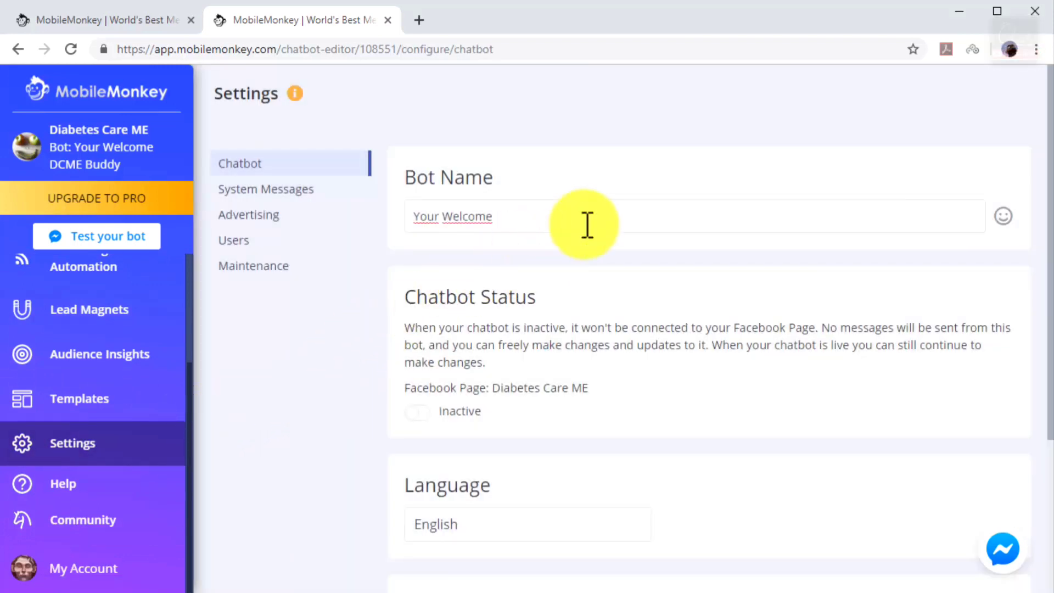
{"action": "type", "text": "Diabetes "}
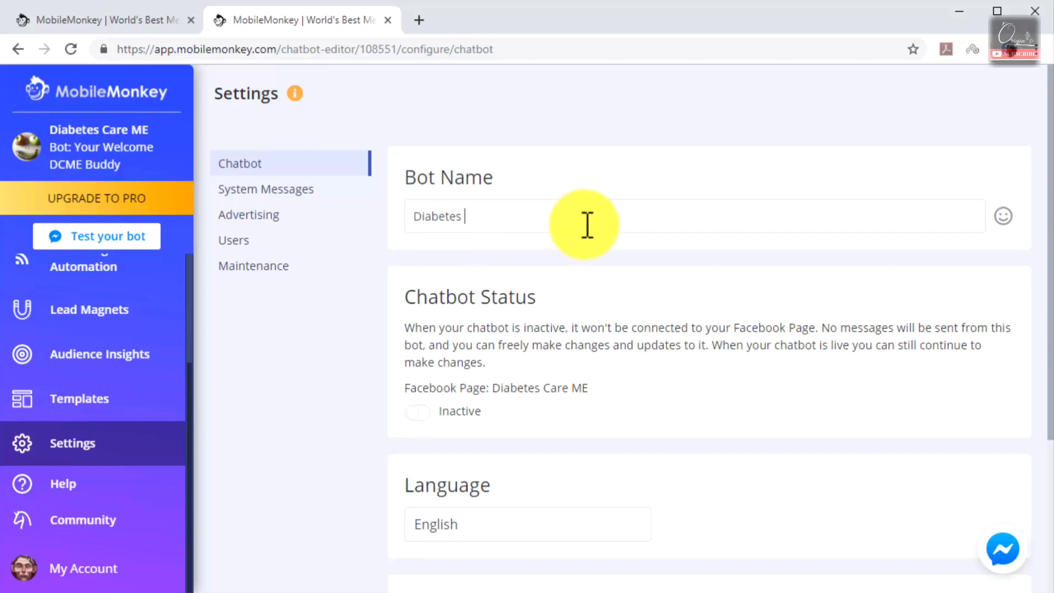
{"action": "type", "text": "Care Made Ea"}
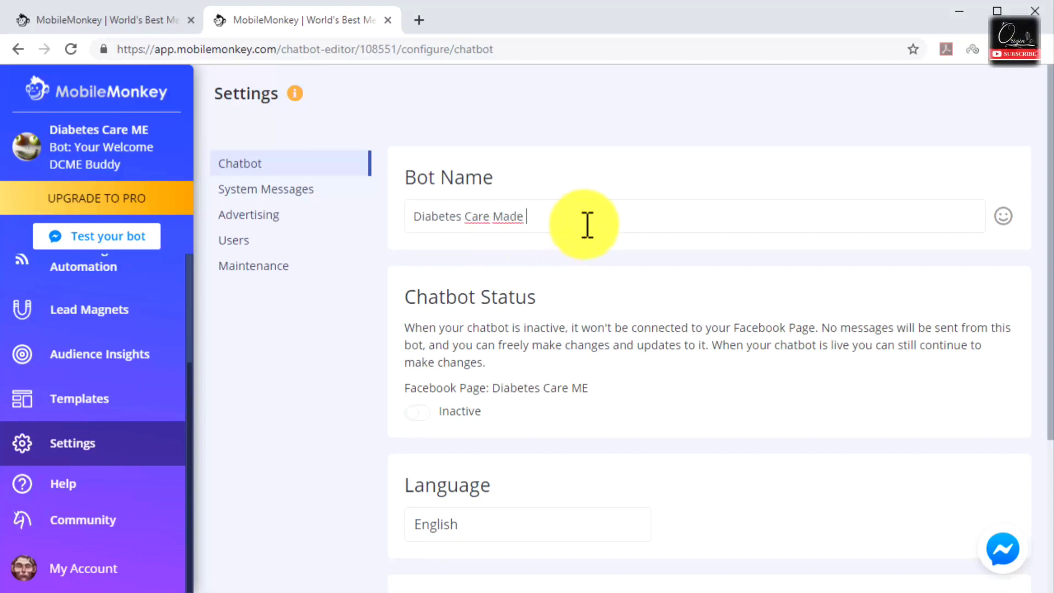
{"action": "type", "text": "sy"}
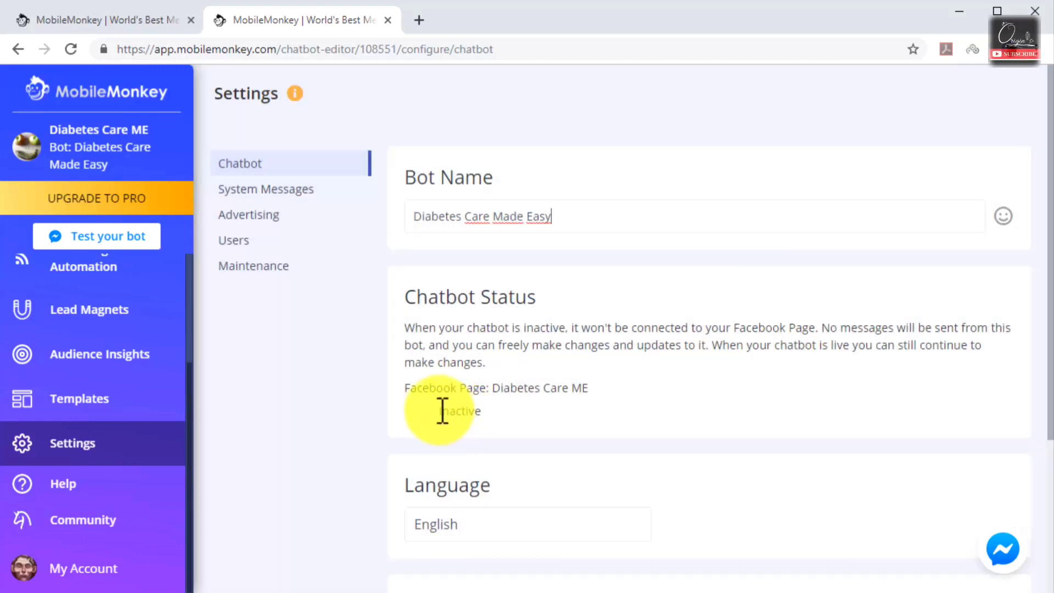
Set the chatbot status to Active for the Diabetes Care ME page and keep English as its language.
{"action": "left_click", "coordinate": [428, 416]}
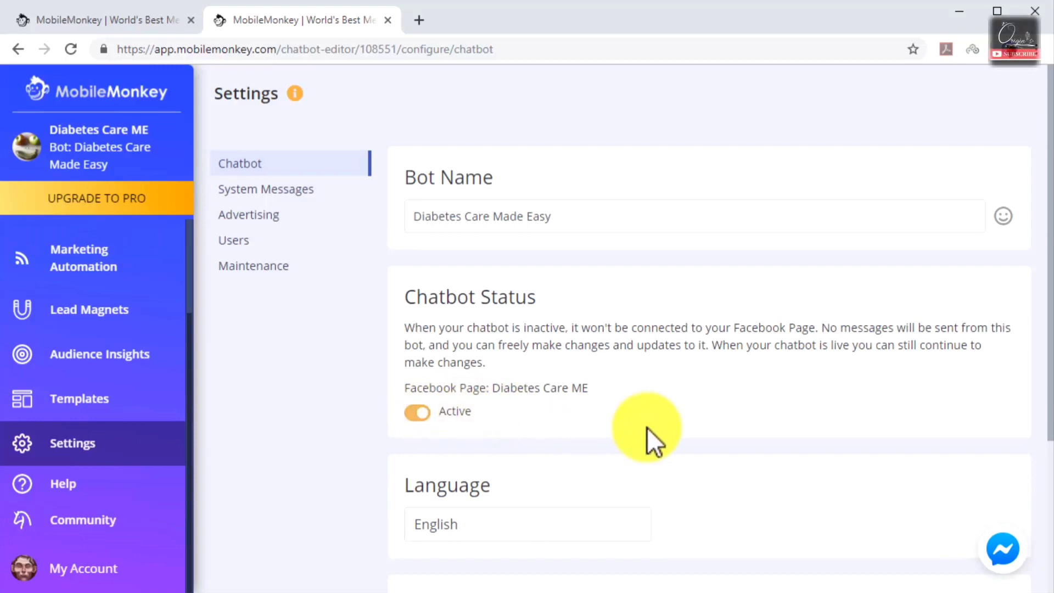
{"action": "scroll", "coordinate": [697, 426], "scroll_direction": "down", "scroll_amount": 1}
{"action": "scroll", "coordinate": [698, 426], "scroll_direction": "down", "scroll_amount": 2}
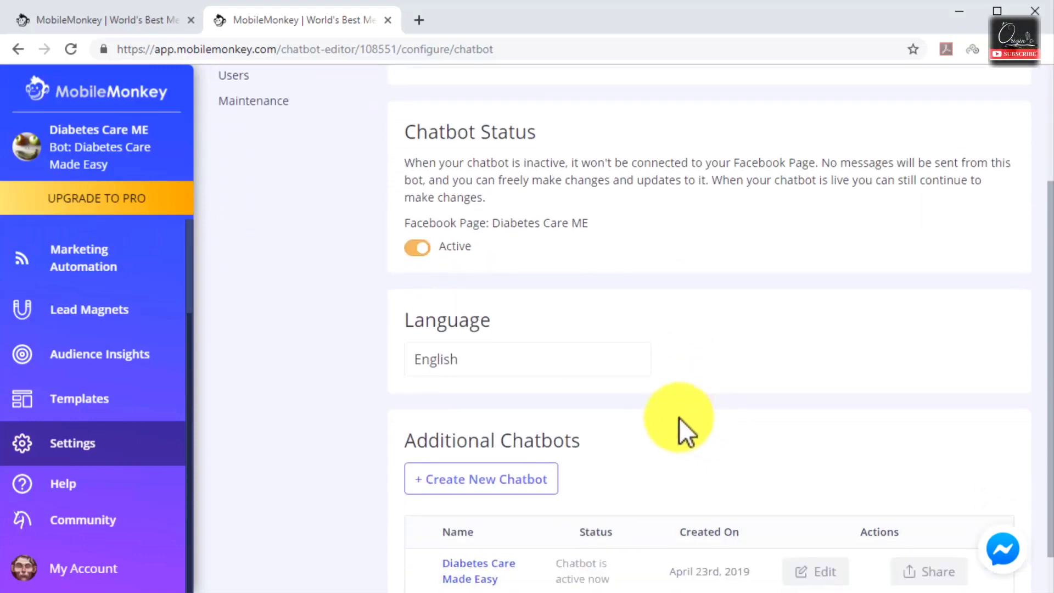
{"action": "left_click", "coordinate": [615, 367]}
{"action": "left_click", "coordinate": [615, 366]}
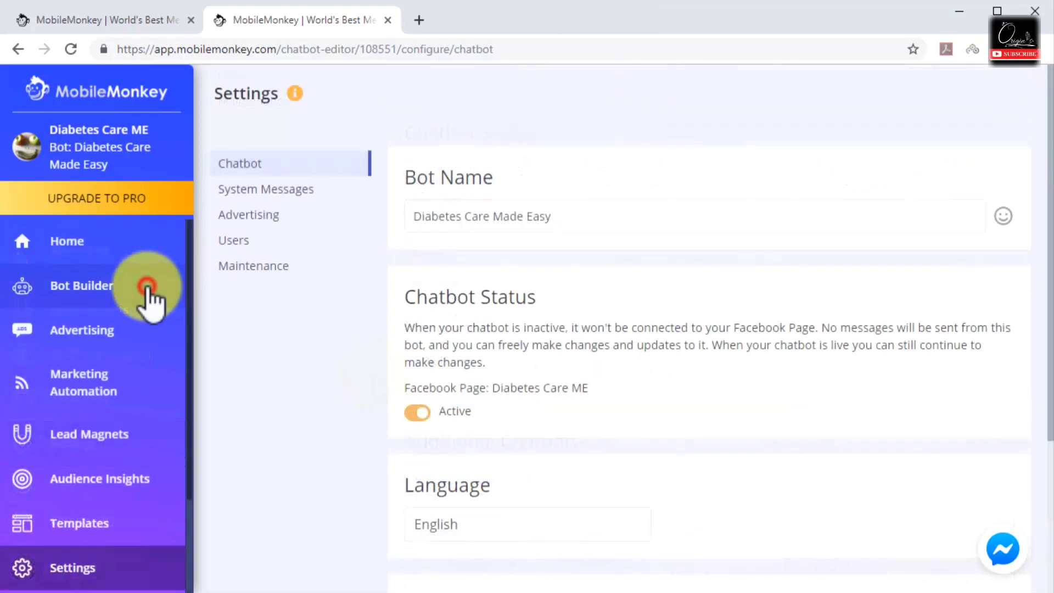
In the Bot Builder dialogues, replace the Welcome Dialogue text with "Hi There! Feel free to look around!".
{"action": "left_click", "coordinate": [147, 288]}
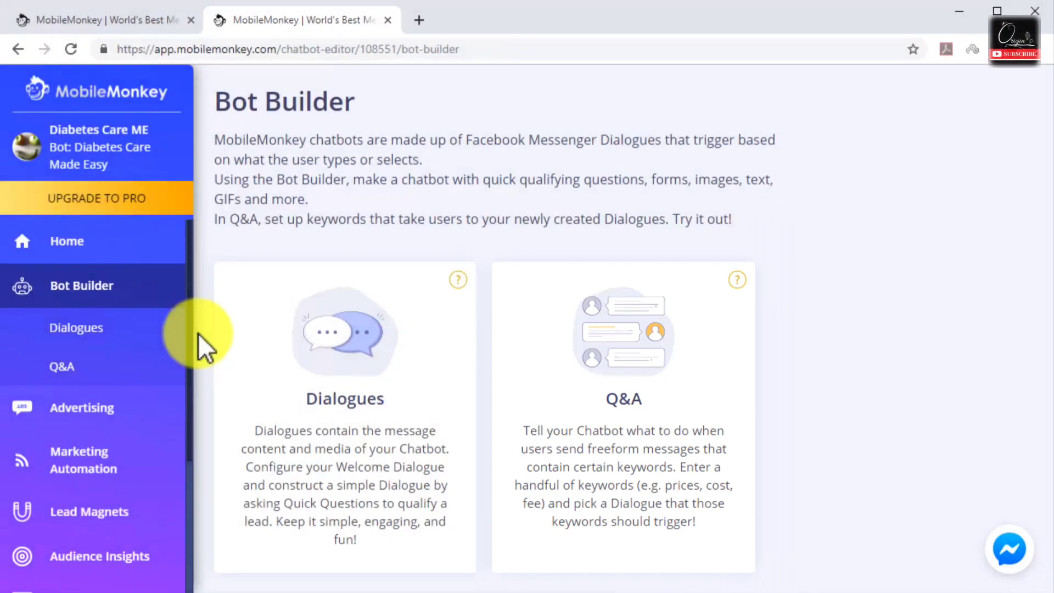
{"action": "left_click", "coordinate": [291, 423]}
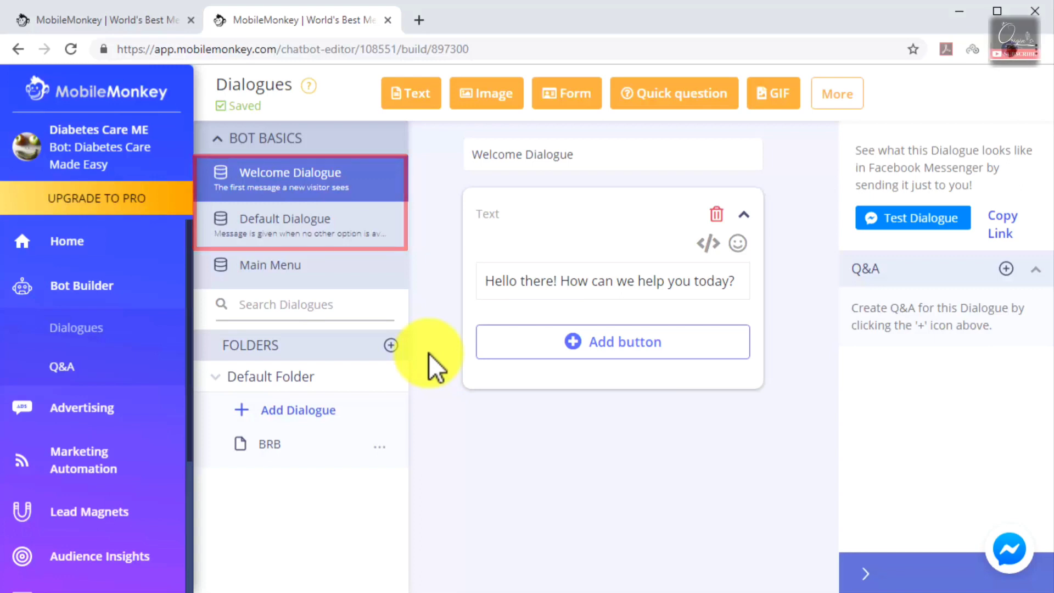
{"action": "left_click", "coordinate": [735, 277]}
{"action": "key", "text": "BackSpace"}
{"action": "key", "text": "BackSpace"}
{"action": "key", "text": "BackSpace"}
{"action": "key", "text": "BackSpace"}
{"action": "key", "text": "BackSpace"}
{"action": "key", "text": "BackSpace"}
{"action": "key", "text": "BackSpace"}
{"action": "key", "text": "BackSpace"}
{"action": "key", "text": "BackSpace"}
{"action": "key", "text": "BackSpace"}
{"action": "key", "text": "BackSpace"}
{"action": "key", "text": "BackSpace"}
{"action": "key", "text": "BackSpace"}
{"action": "key", "text": "BackSpace"}
{"action": "key", "text": "BackSpace"}
{"action": "key", "text": "BackSpace"}
{"action": "key", "text": "BackSpace"}
{"action": "key", "text": "BackSpace"}
{"action": "key", "text": "BackSpace"}
{"action": "key", "text": "BackSpace"}
{"action": "key", "text": "BackSpace"}
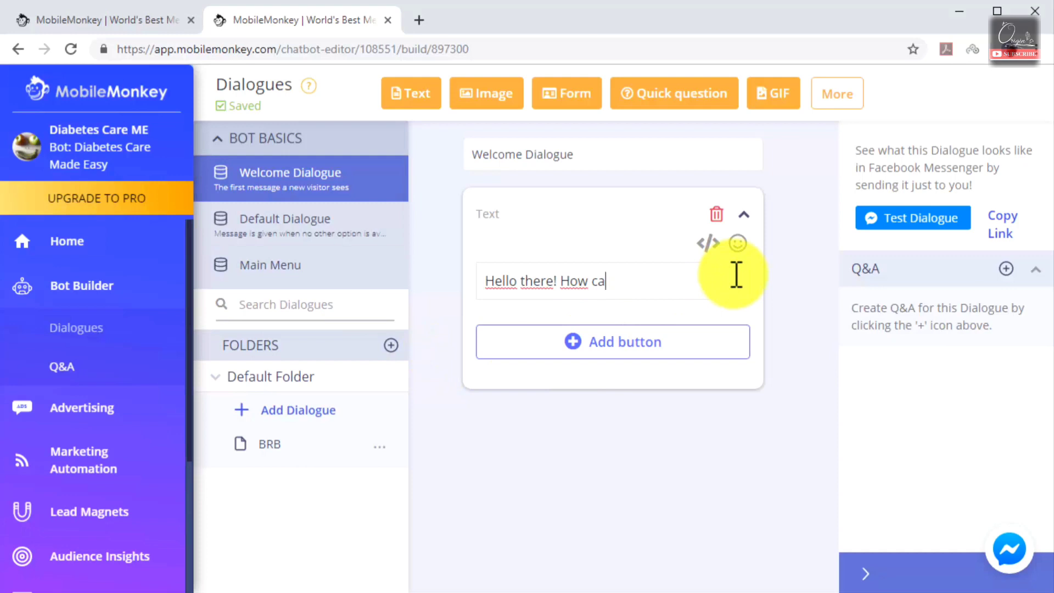
{"action": "type", "text": "i There! Feel free to look around!"}
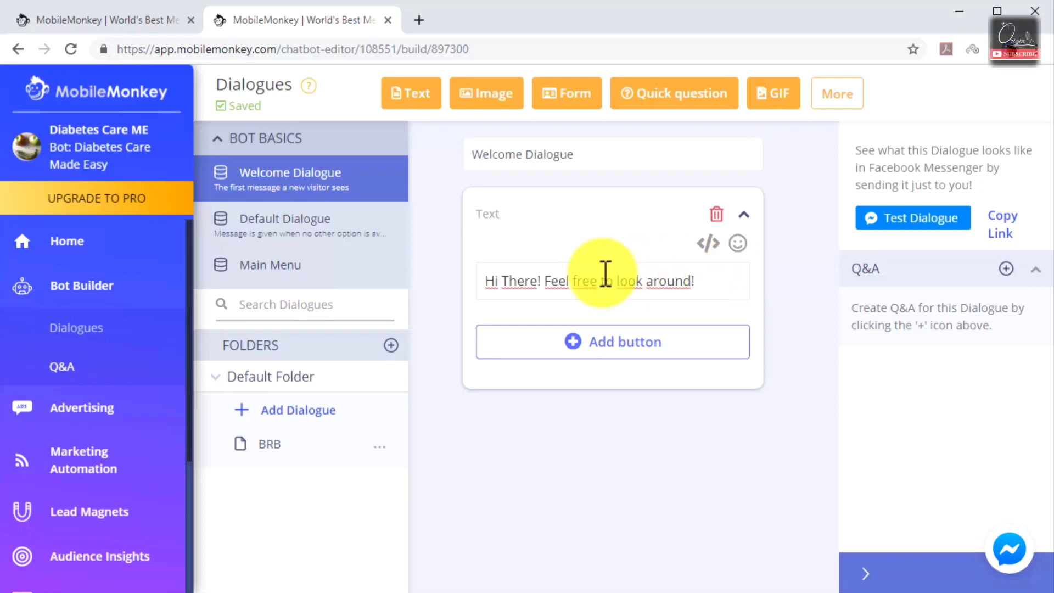
Replace the Default Dialogue text with "Thanks! Please give us a sec while we confirm your info with our experts!".
{"action": "left_click", "coordinate": [339, 225]}
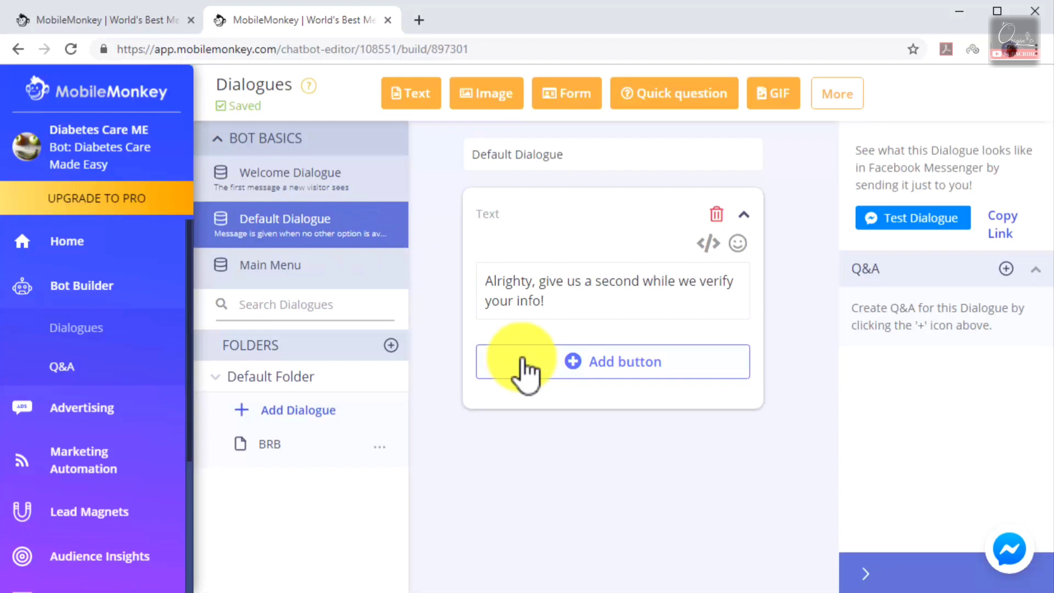
{"action": "left_click", "coordinate": [581, 305]}
{"action": "key", "text": "BackSpace"}
{"action": "key", "text": "BackSpace"}
{"action": "key", "text": "BackSpace"}
{"action": "key", "text": "BackSpace"}
{"action": "key", "text": "BackSpace"}
{"action": "key", "text": "BackSpace"}
{"action": "key", "text": "BackSpace"}
{"action": "key", "text": "BackSpace"}
{"action": "key", "text": "BackSpace"}
{"action": "key", "text": "BackSpace"}
{"action": "key", "text": "BackSpace"}
{"action": "key", "text": "BackSpace"}
{"action": "key", "text": "BackSpace"}
{"action": "key", "text": "BackSpace"}
{"action": "key", "text": "BackSpace"}
{"action": "key", "text": "BackSpace"}
{"action": "key", "text": "BackSpace"}
{"action": "key", "text": "BackSpace"}
{"action": "key", "text": "BackSpace"}
{"action": "key", "text": "BackSpace"}
{"action": "key", "text": "BackSpace"}
{"action": "key", "text": "BackSpace"}
{"action": "key", "text": "BackSpace"}
{"action": "key", "text": "BackSpace"}
{"action": "key", "text": "BackSpace"}
{"action": "key", "text": "BackSpace"}
{"action": "key", "text": "BackSpace"}
{"action": "key", "text": "BackSpace"}
{"action": "key", "text": "BackSpace"}
{"action": "key", "text": "BackSpace"}
{"action": "key", "text": "BackSpace"}
{"action": "key", "text": "BackSpace"}
{"action": "key", "text": "BackSpace"}
{"action": "key", "text": "BackSpace"}
{"action": "key", "text": "BackSpace"}
{"action": "key", "text": "BackSpace"}
{"action": "key", "text": "BackSpace"}
{"action": "key", "text": "BackSpace"}
{"action": "key", "text": "BackSpace"}
{"action": "key", "text": "BackSpace"}
{"action": "type", "text": "Thanks! Please give us a sec while we confirm your info with our experts!"}
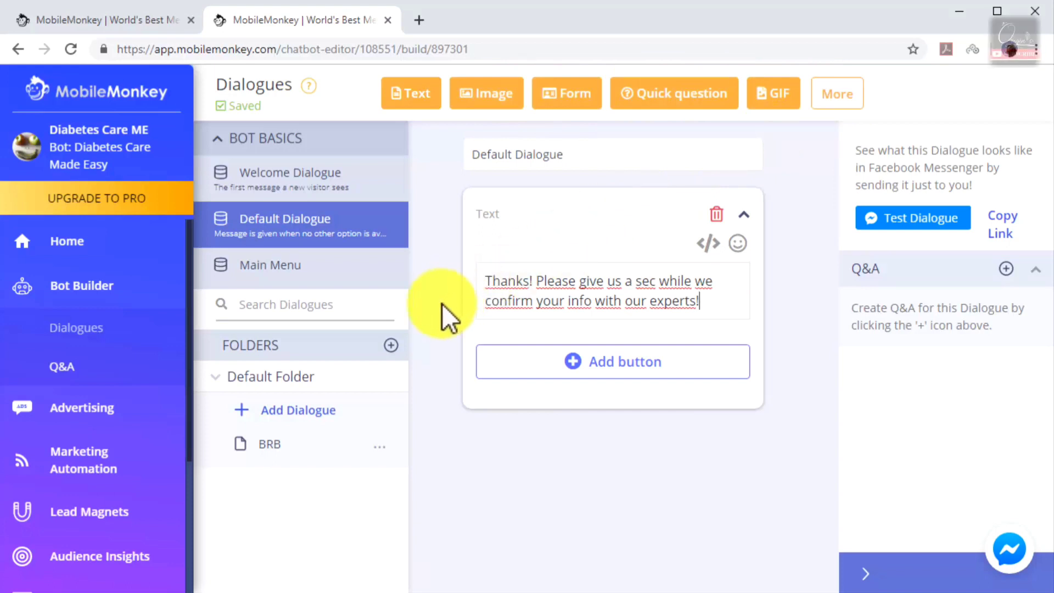
Create a new dialogue named Support Message 1 in the Default Folder.
{"action": "left_click", "coordinate": [321, 417]}
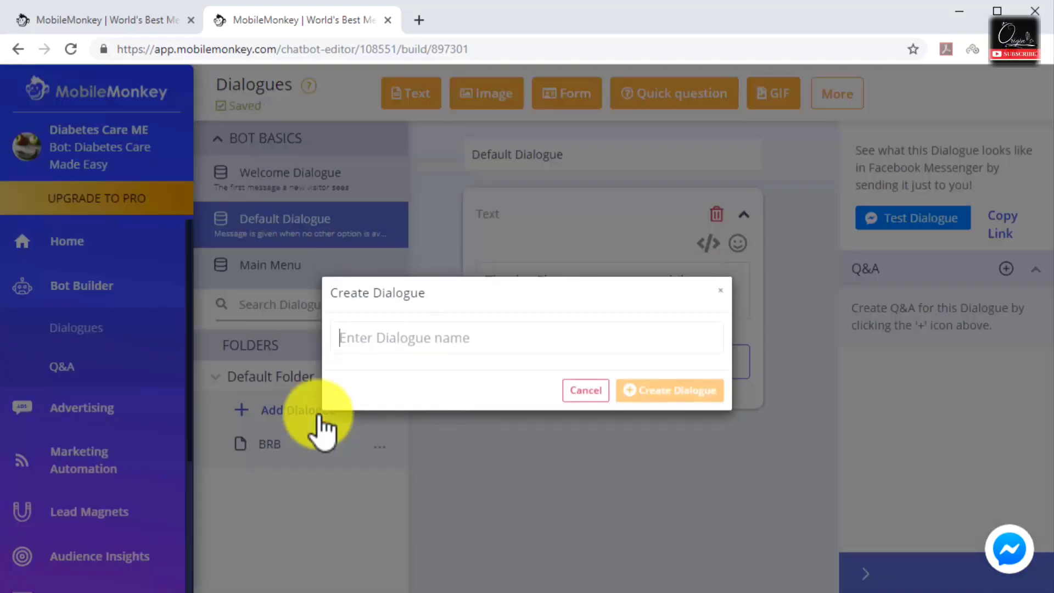
{"action": "type", "text": "Support "}
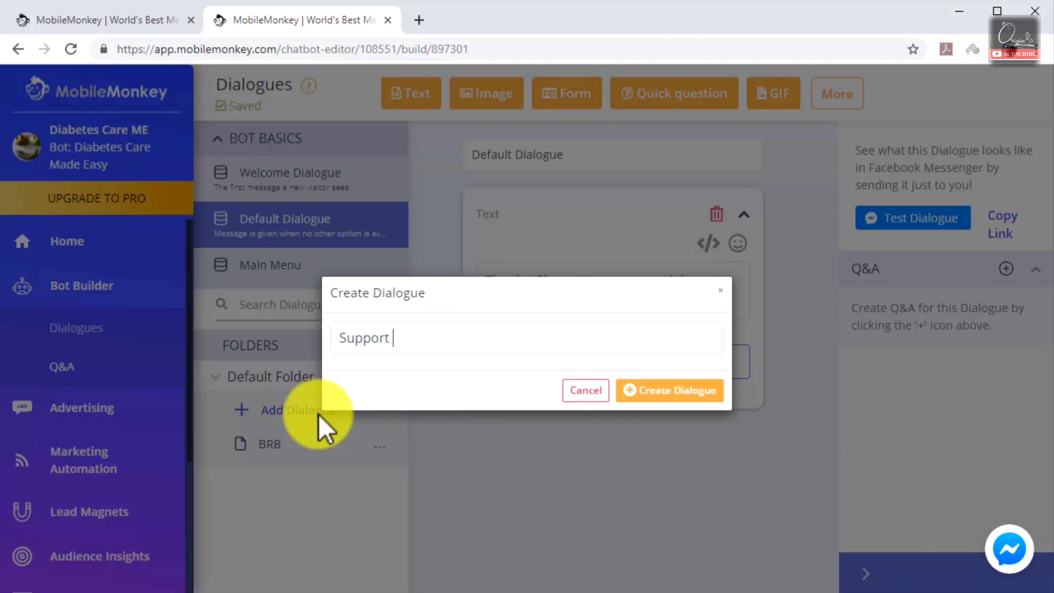
{"action": "type", "text": "Message 1"}
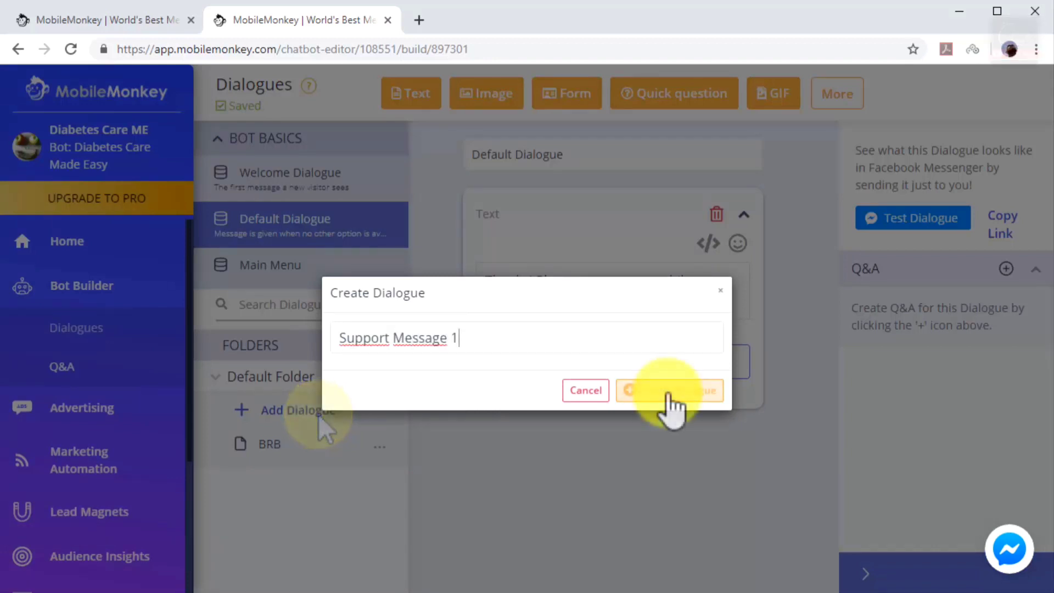
{"action": "left_click", "coordinate": [669, 391]}
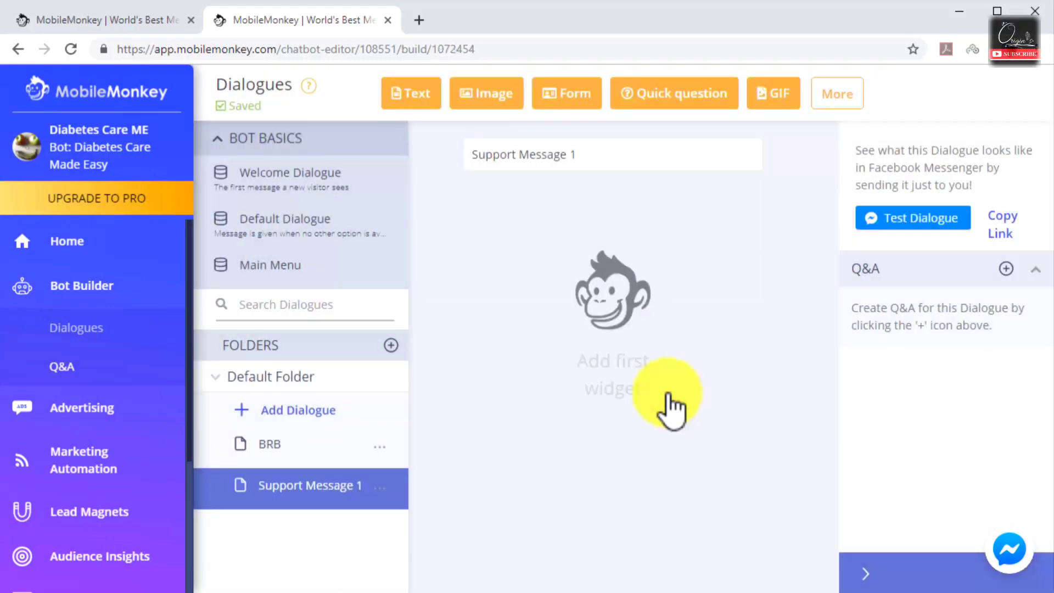
Add a text widget to Support Message 1 reading "Ok cool, we might need to check this out further, please stand by!".
{"action": "left_click", "coordinate": [418, 100]}
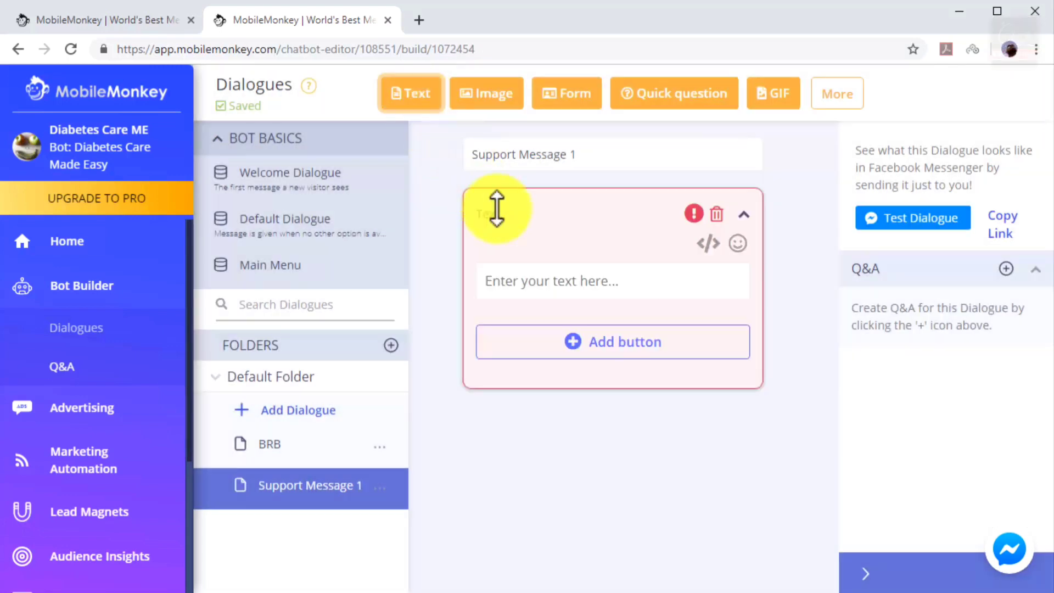
{"action": "left_click", "coordinate": [545, 275]}
{"action": "type", "text": "Ok cool, we mig"}
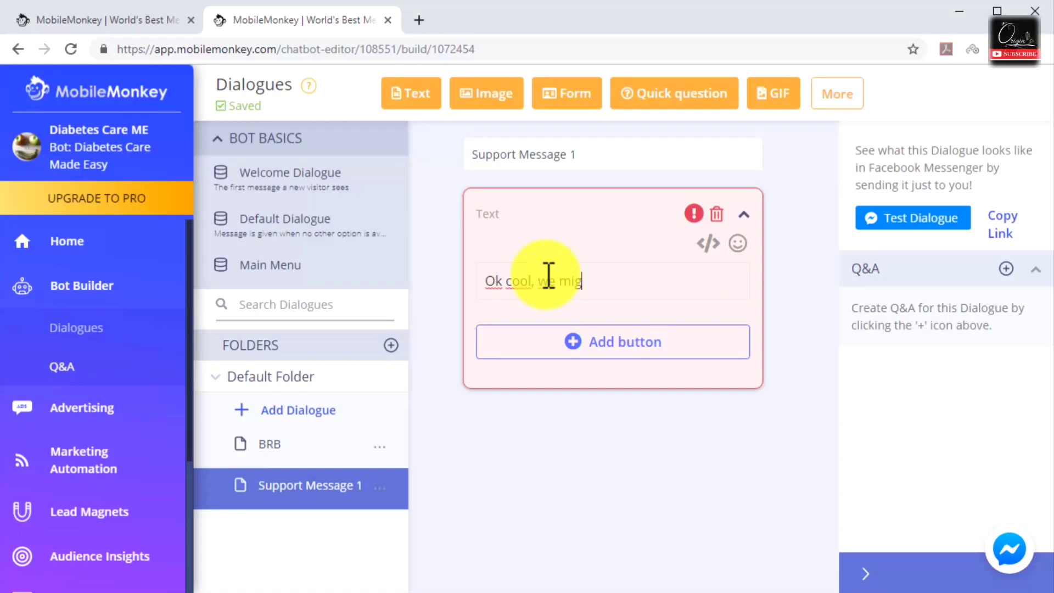
{"action": "type", "text": "ht need to "}
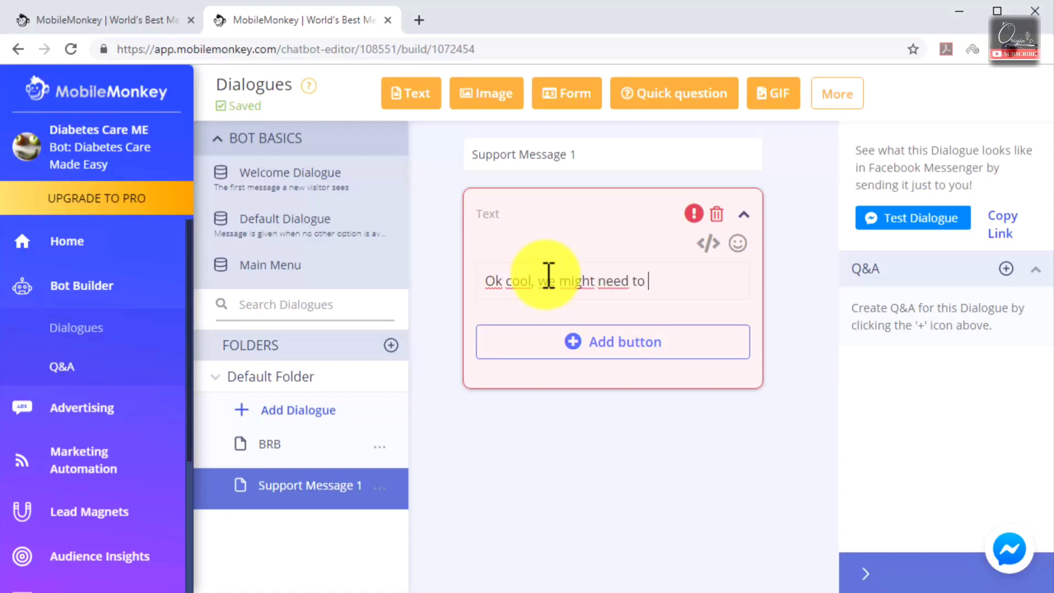
{"action": "type", "text": "chec"}
{"action": "key", "text": "BackSpace"}
{"action": "type", "text": "ck this "}
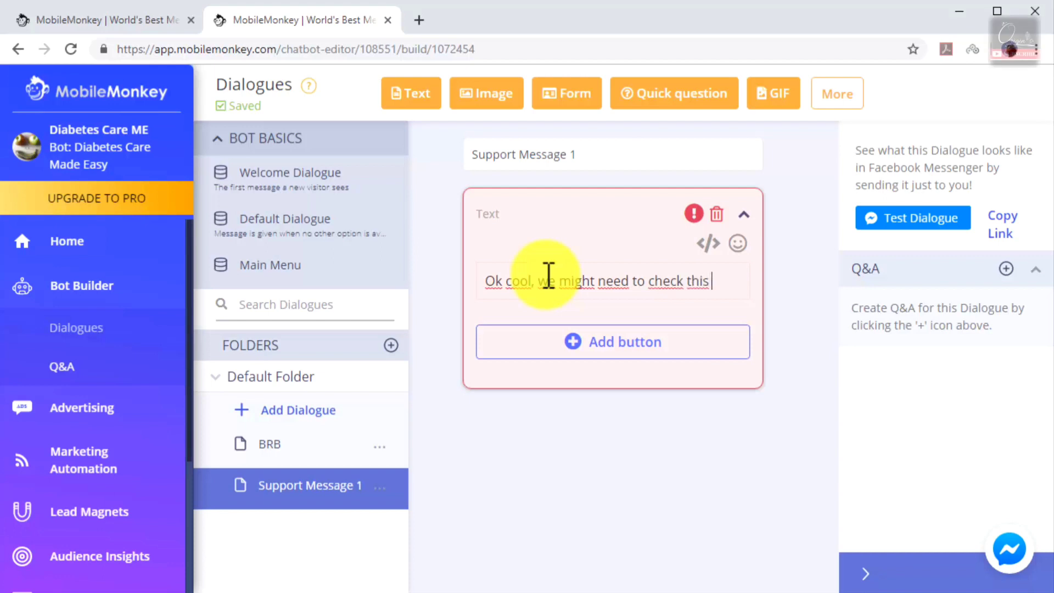
{"action": "type", "text": "out further, please stan"}
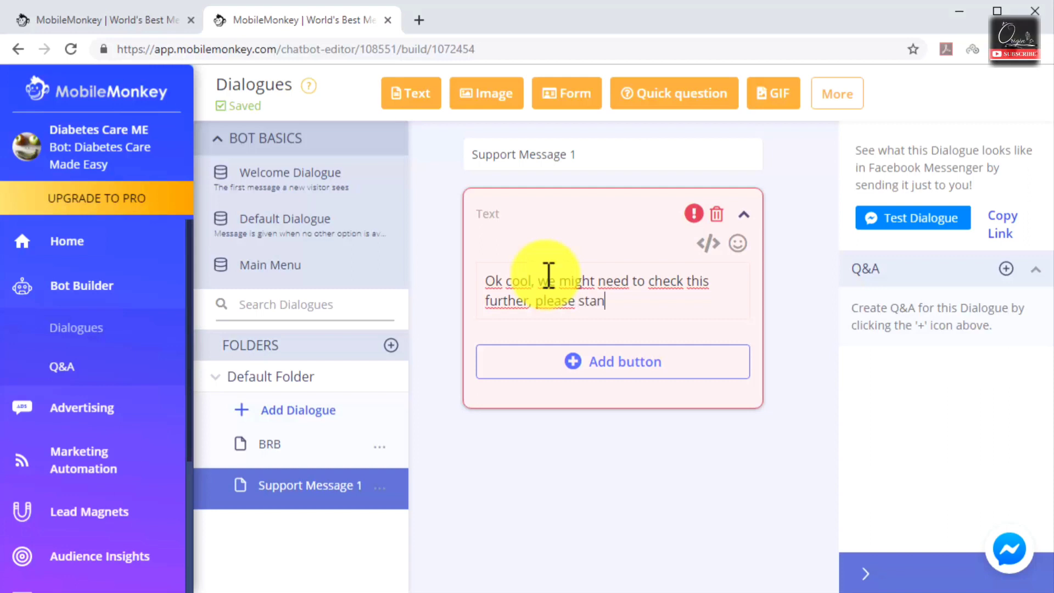
{"action": "type", "text": "d by!"}
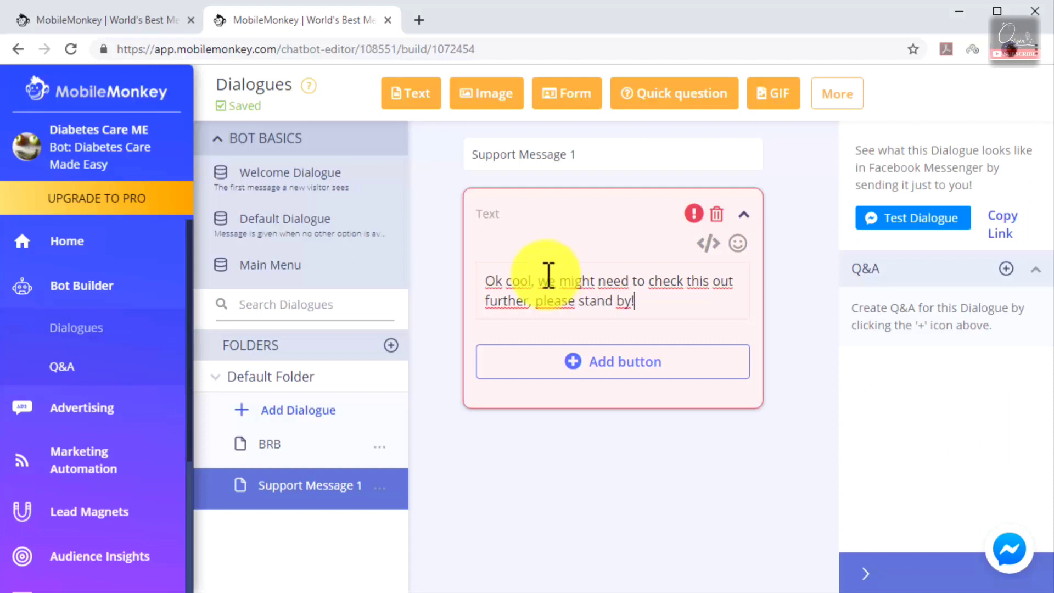
Create a Q&A entry in the Bot Builder that triggers when a user says something similar to "testing kit".
{"action": "left_click", "coordinate": [118, 374]}
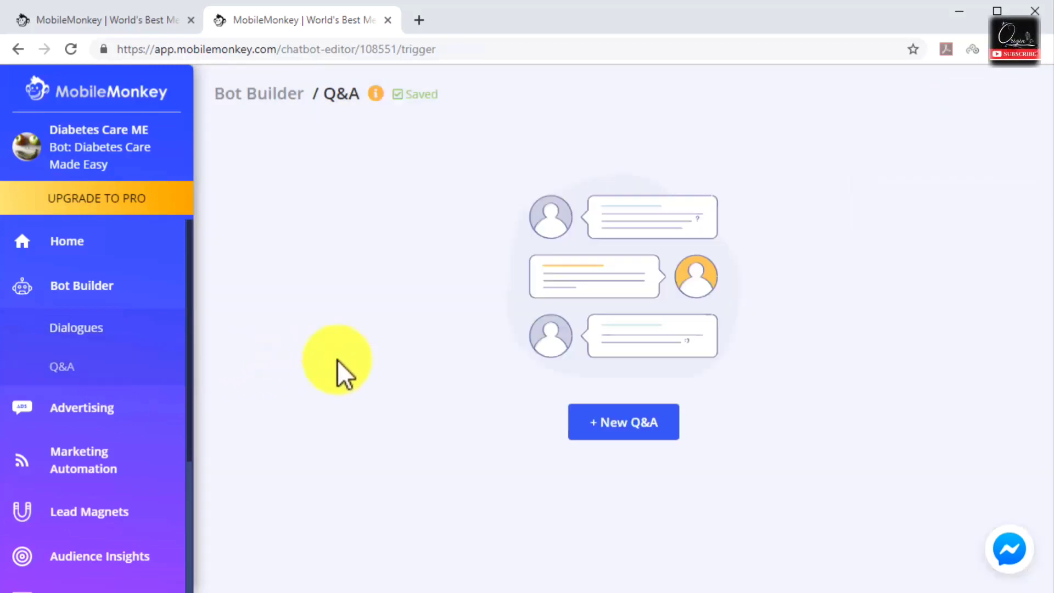
{"action": "left_click", "coordinate": [582, 431]}
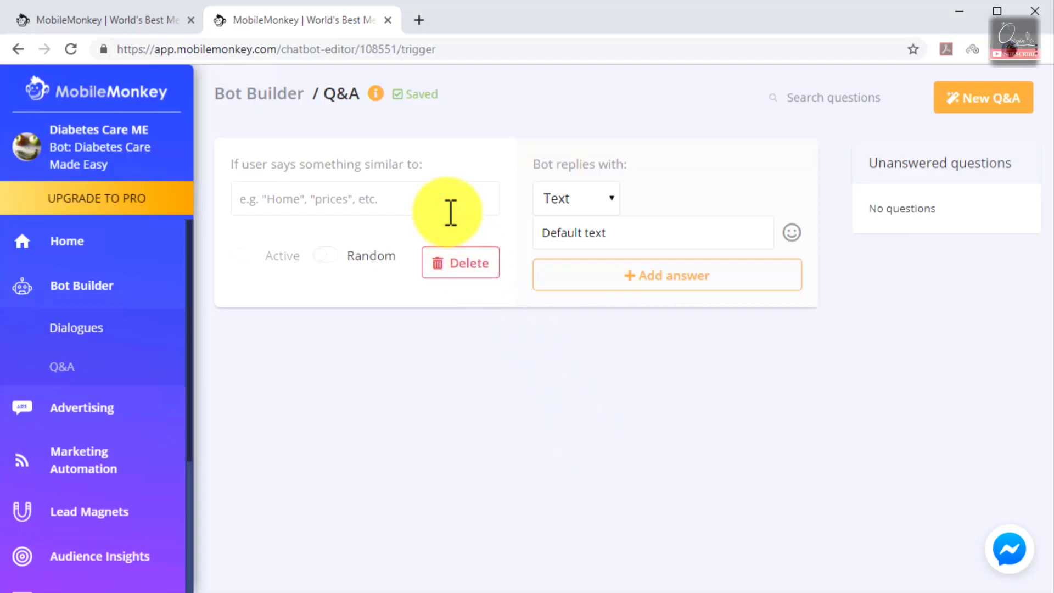
{"action": "type", "text": "testing kit"}
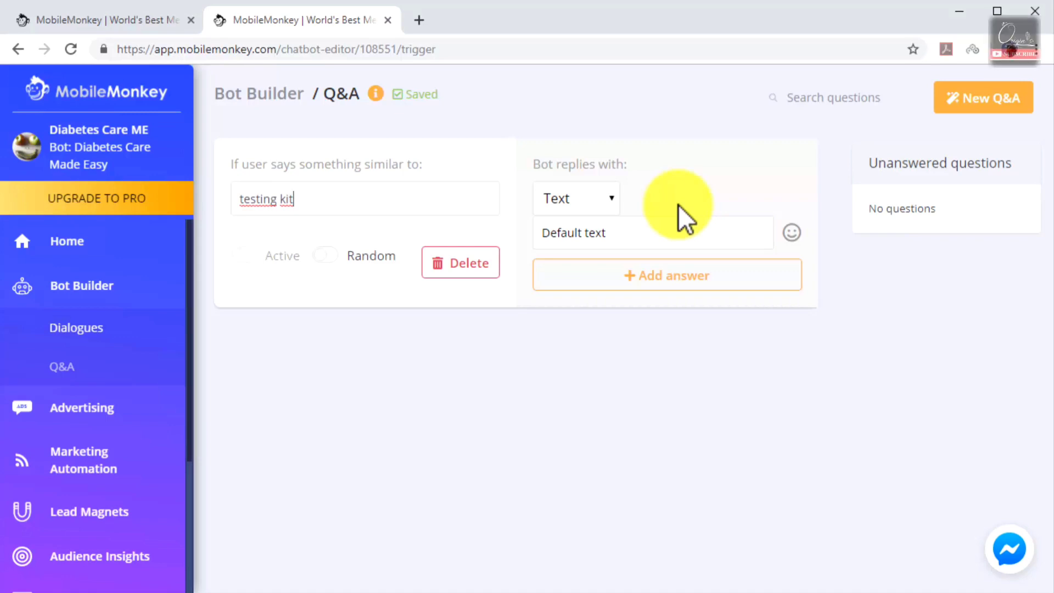
Set the testing kit text reply to "You might want to check the Contour Blood Monitoring KIt, out now on Amazon!" followed by the copied product link.
{"action": "left_click", "coordinate": [617, 199]}
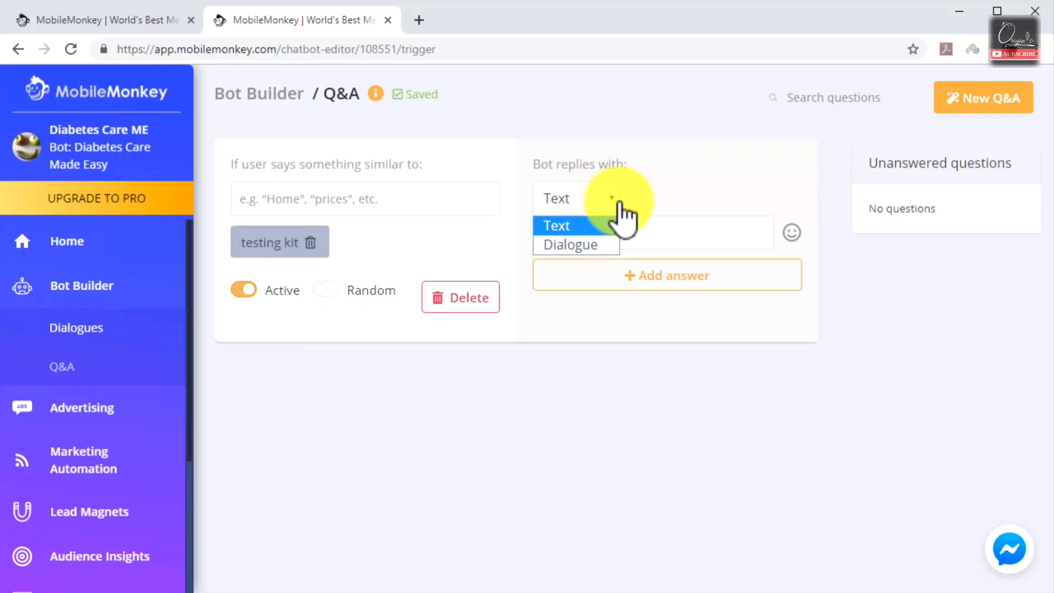
{"action": "left_click", "coordinate": [610, 224]}
{"action": "left_click", "coordinate": [624, 228]}
{"action": "key", "text": "BackSpace"}
{"action": "key", "text": "BackSpace"}
{"action": "key", "text": "BackSpace"}
{"action": "key", "text": "BackSpace"}
{"action": "key", "text": "BackSpace"}
{"action": "key", "text": "BackSpace"}
{"action": "key", "text": "BackSpace"}
{"action": "key", "text": "BackSpace"}
{"action": "key", "text": "BackSpace"}
{"action": "key", "text": "BackSpace"}
{"action": "key", "text": "BackSpace"}
{"action": "key", "text": "BackSpace"}
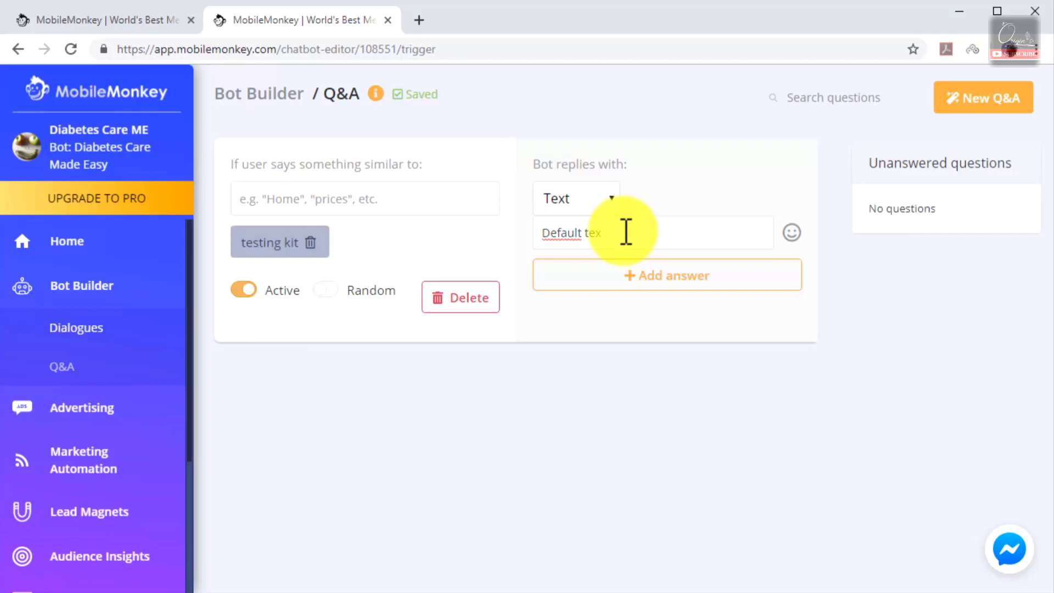
{"action": "type", "text": "You might wa"}
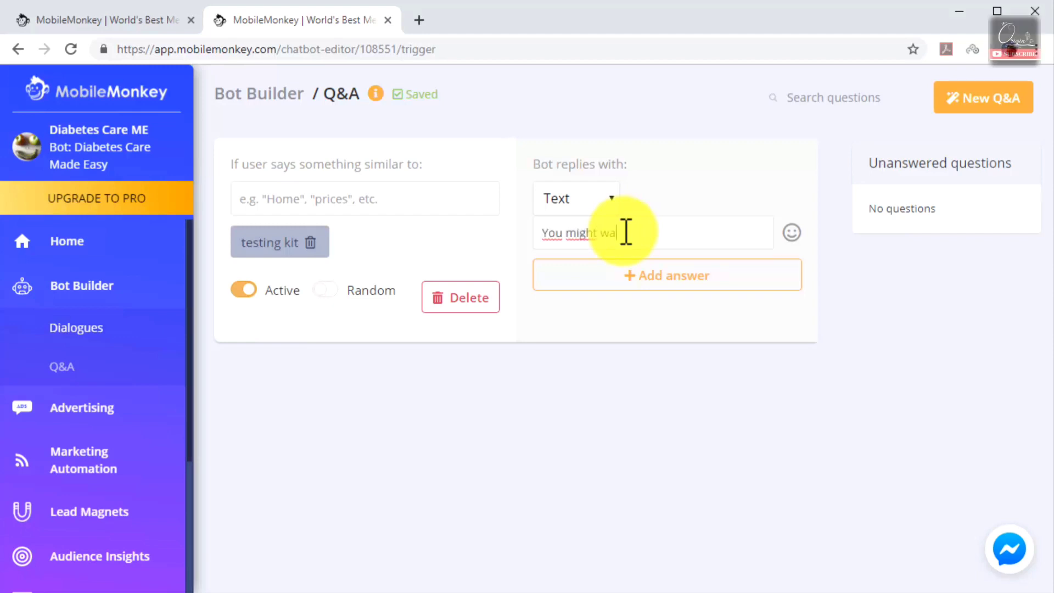
{"action": "type", "text": "nt to check the"}
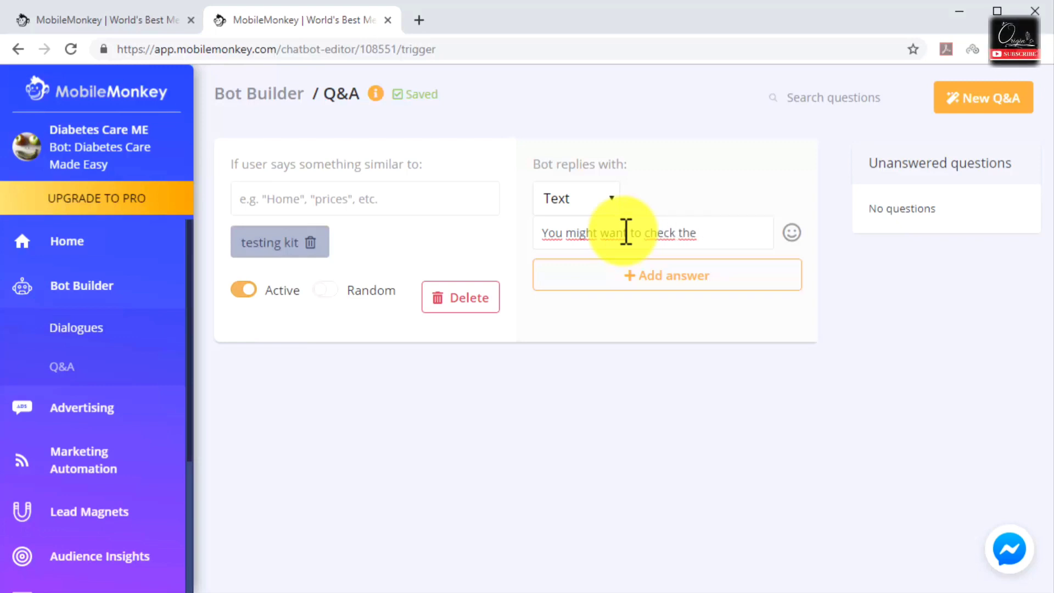
{"action": "type", "text": " Contour Bloo"}
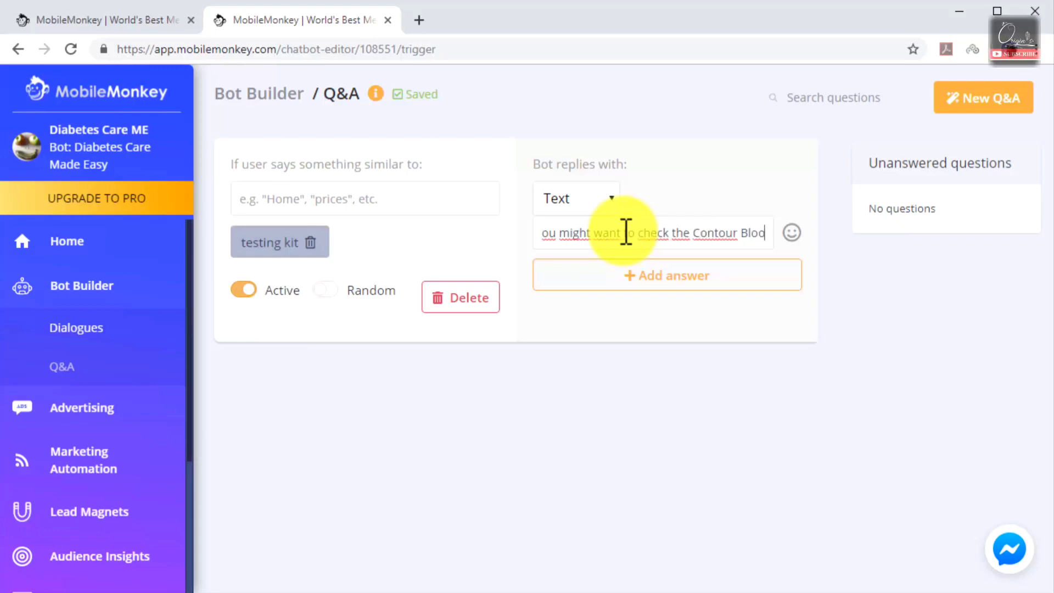
{"action": "type", "text": "d Monitoring KIt"}
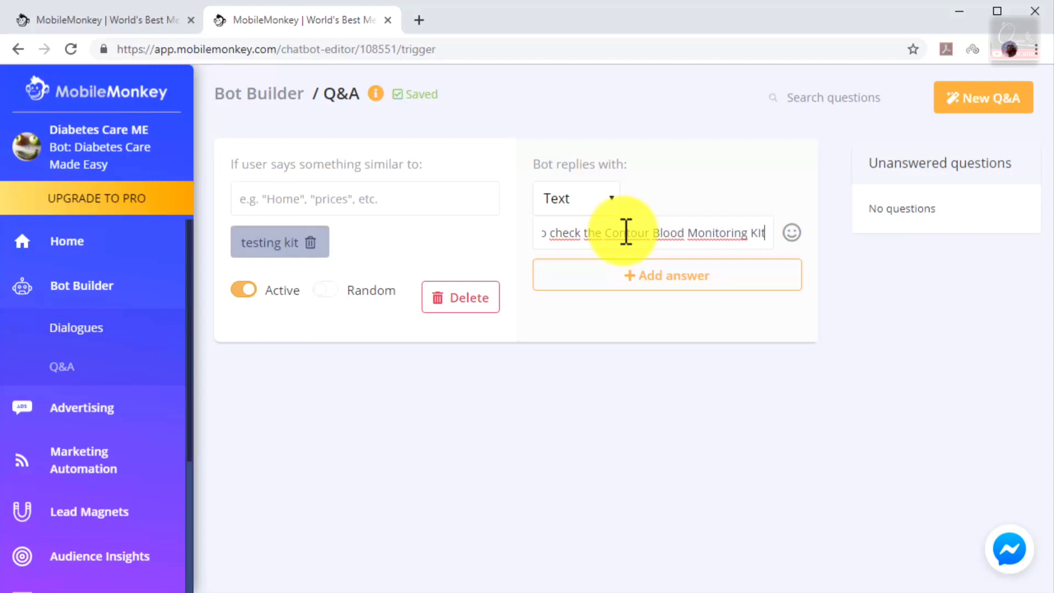
{"action": "type", "text": ", out now on Amazon!"}
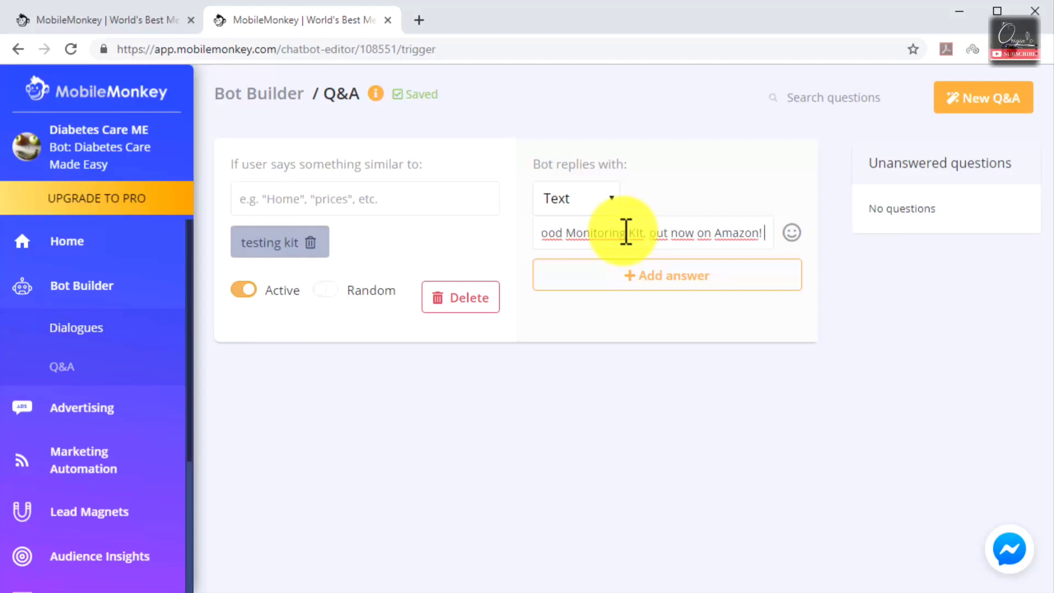
{"action": "key", "text": "ctrl+v"}
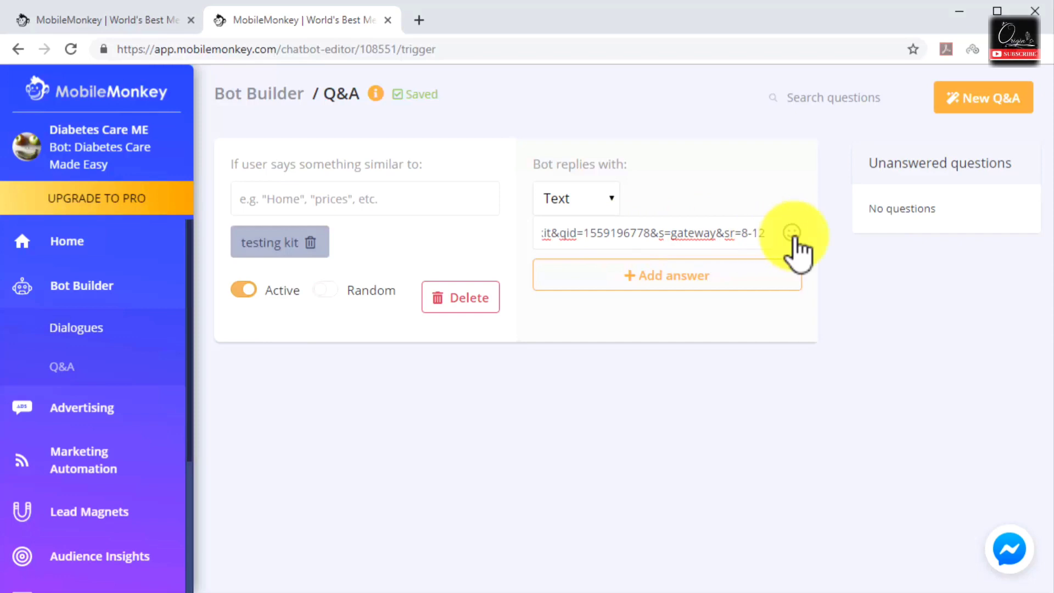
Add a second, blank Q&A entry to the bot.
{"action": "left_click", "coordinate": [966, 110]}
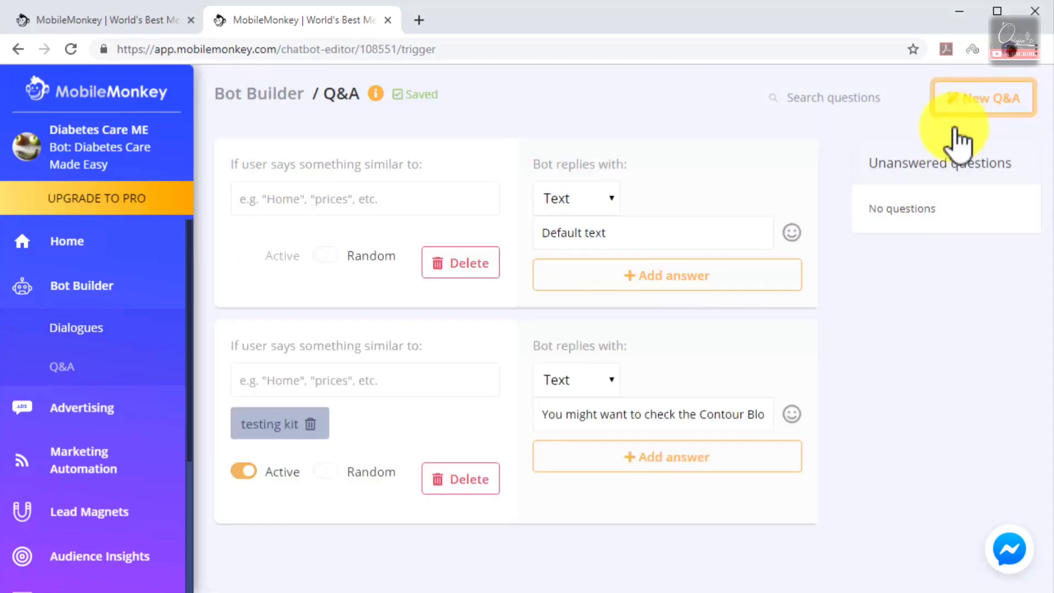